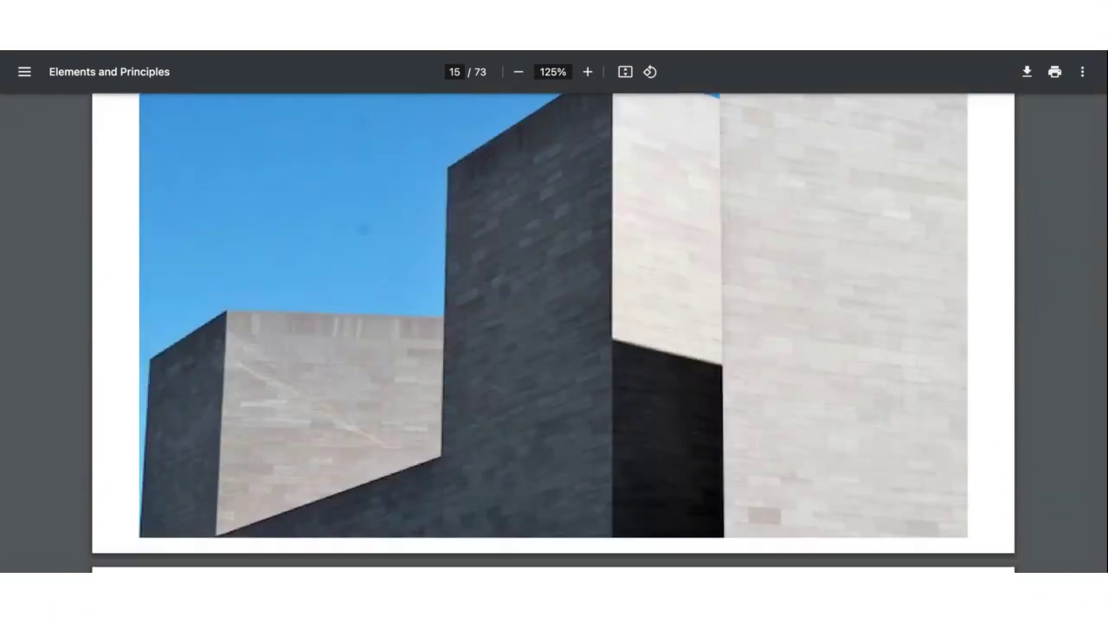
Step: Read through the Space and Value slides and their example photographs on pages 15 to 21 of the Elements and Principles PDF
scroll(636, 227, up, 1)
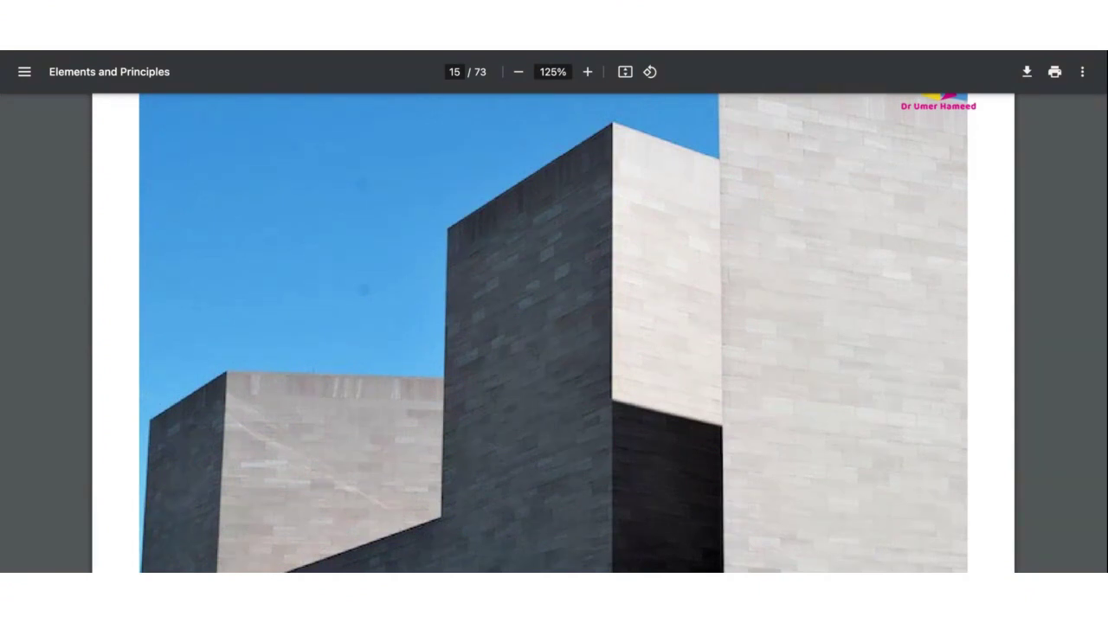
scroll(1104, 190, down, 1)
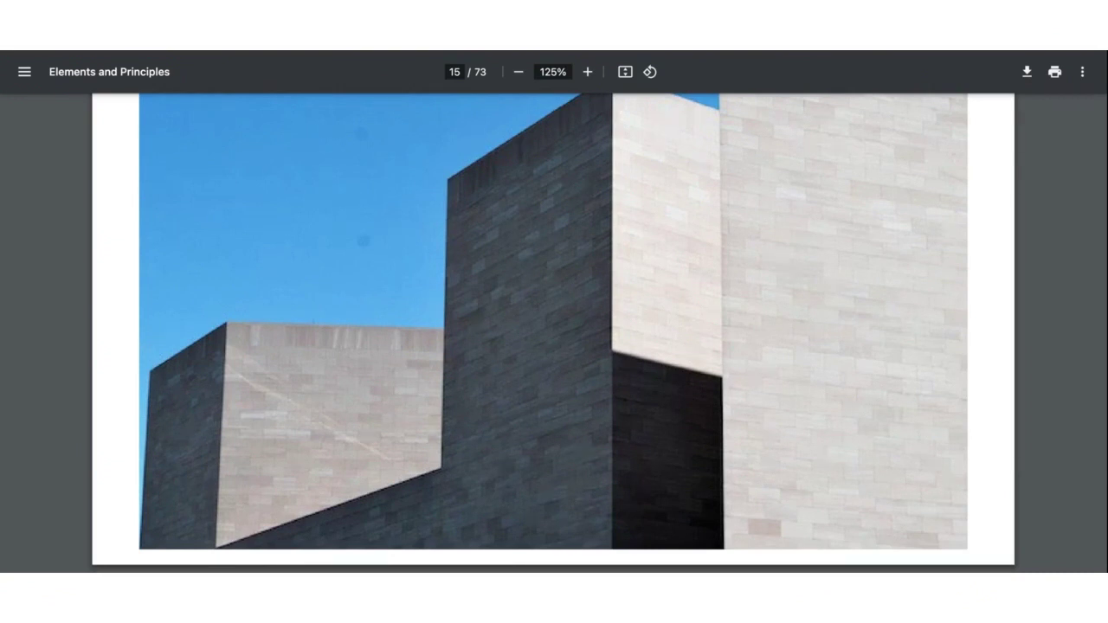
scroll(554, 333, down, 5)
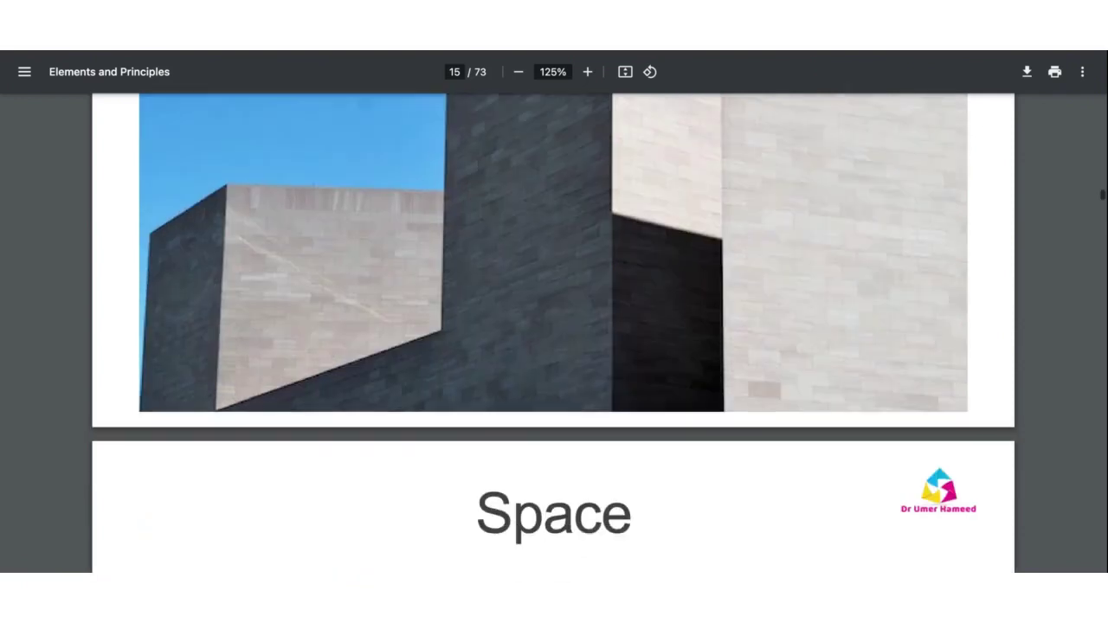
scroll(554, 332, down, 2)
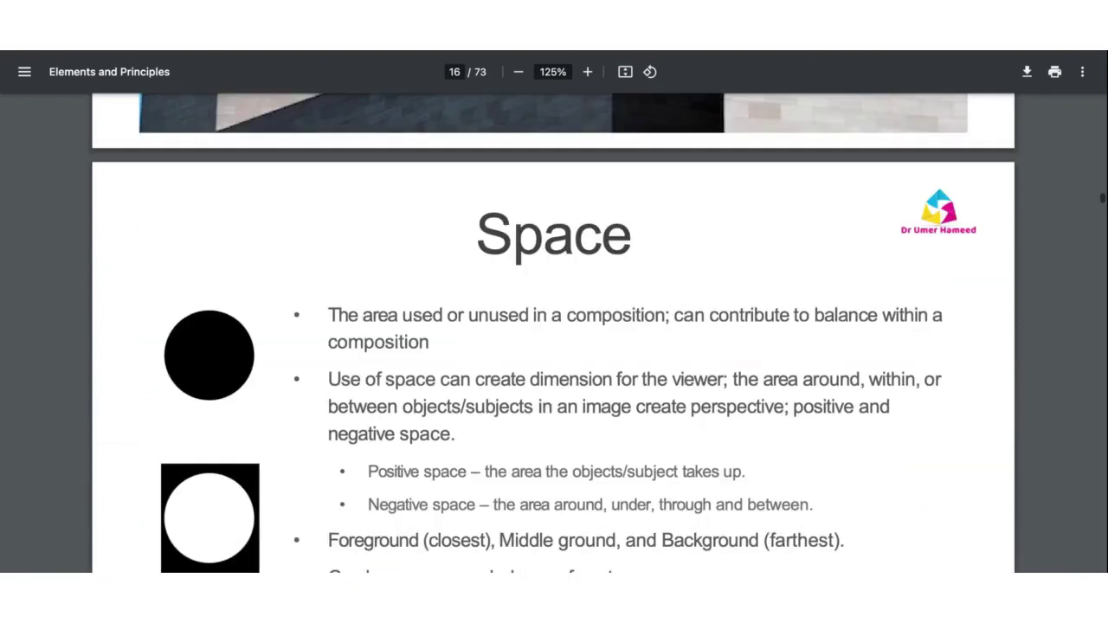
scroll(554, 333, down, 1)
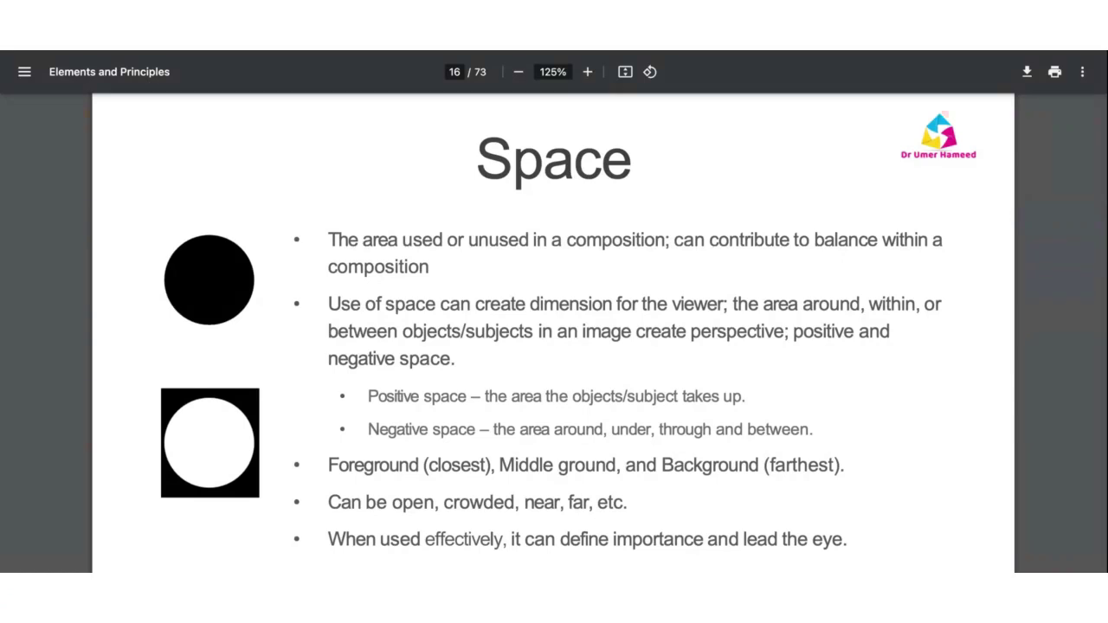
scroll(554, 333, down, 12)
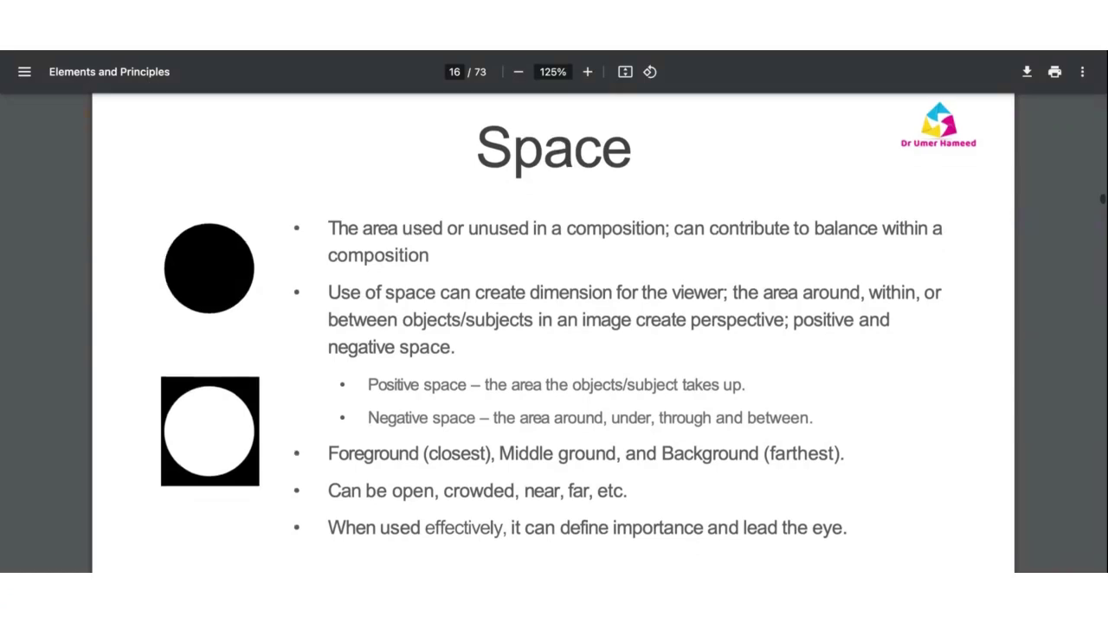
scroll(555, 333, down, 10)
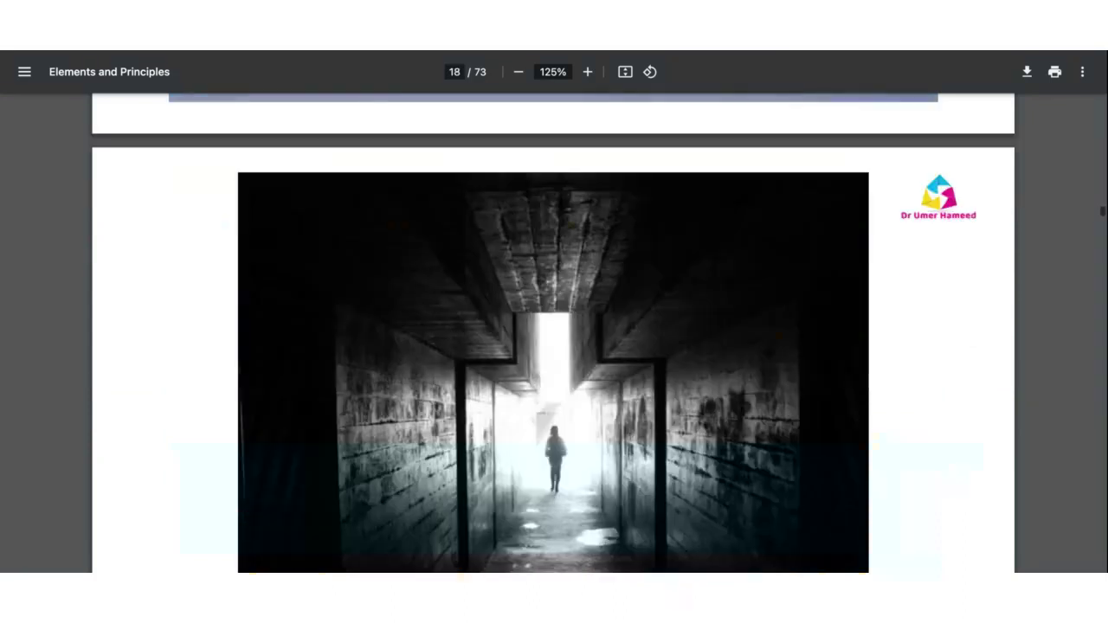
scroll(554, 332, down, 15)
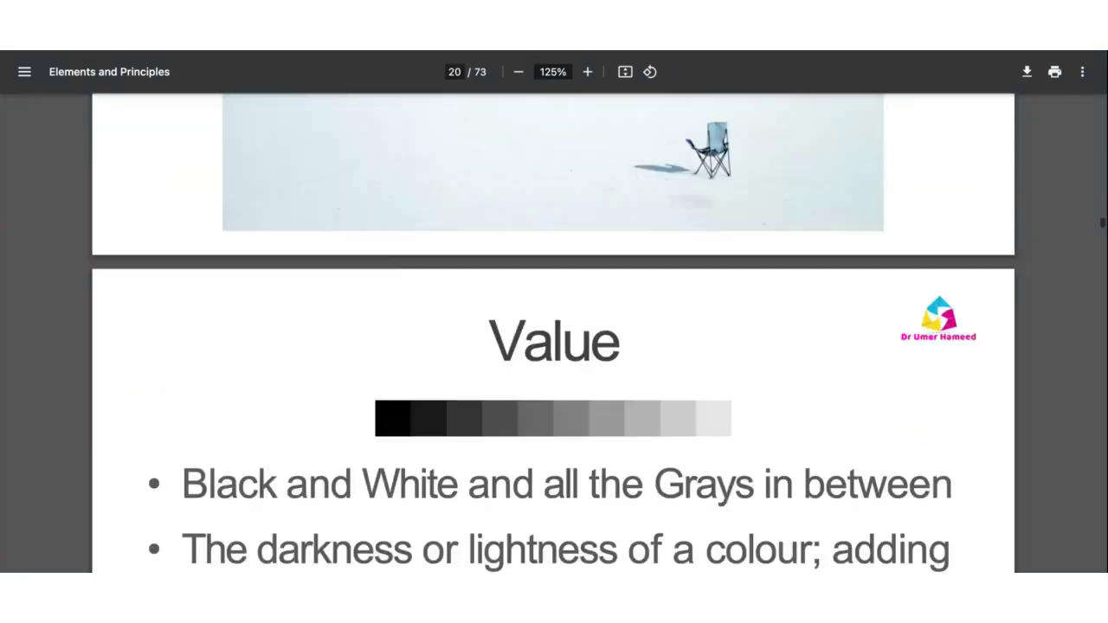
scroll(611, 300, up, 20)
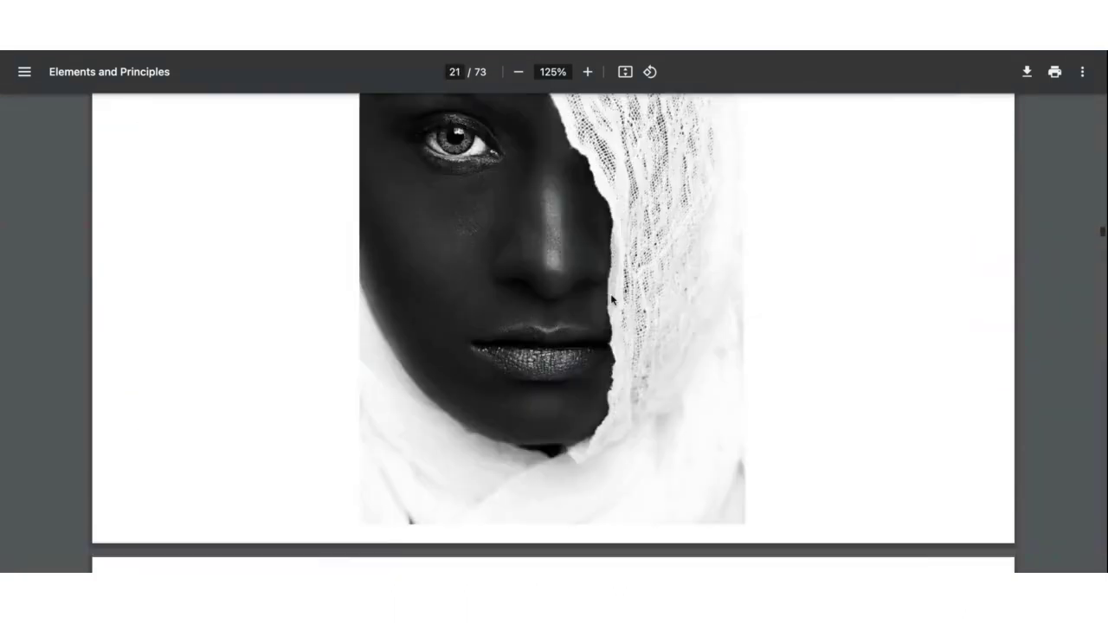
scroll(611, 299, up, 6)
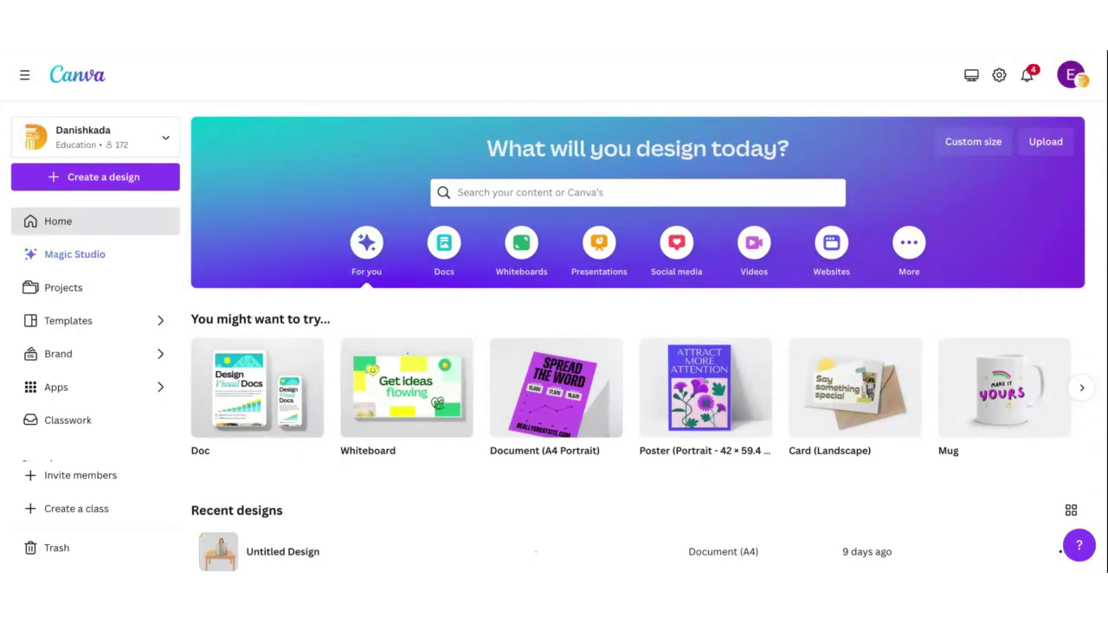
Step: In Canva, hide and restore the side navigation and look over the home page
click(24, 74)
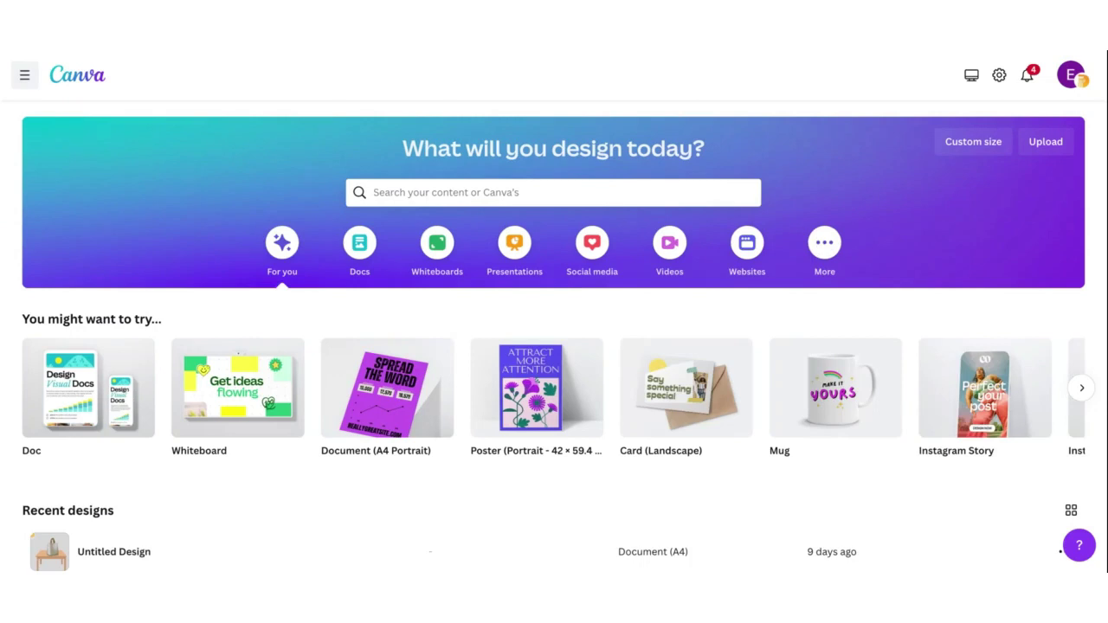
click(24, 74)
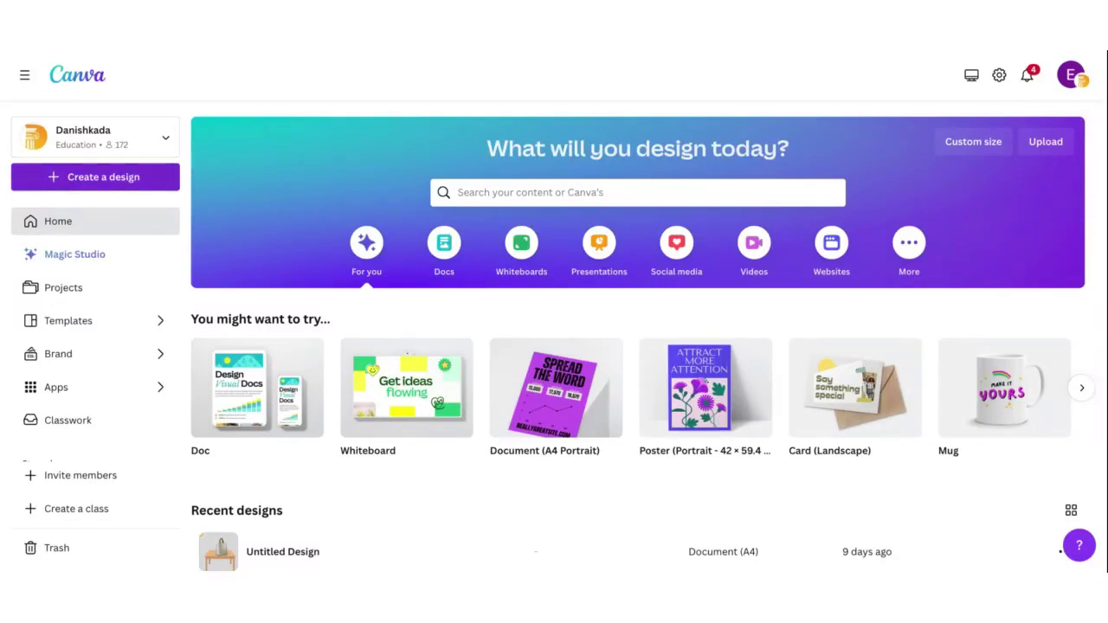
scroll(637, 346, down, 1)
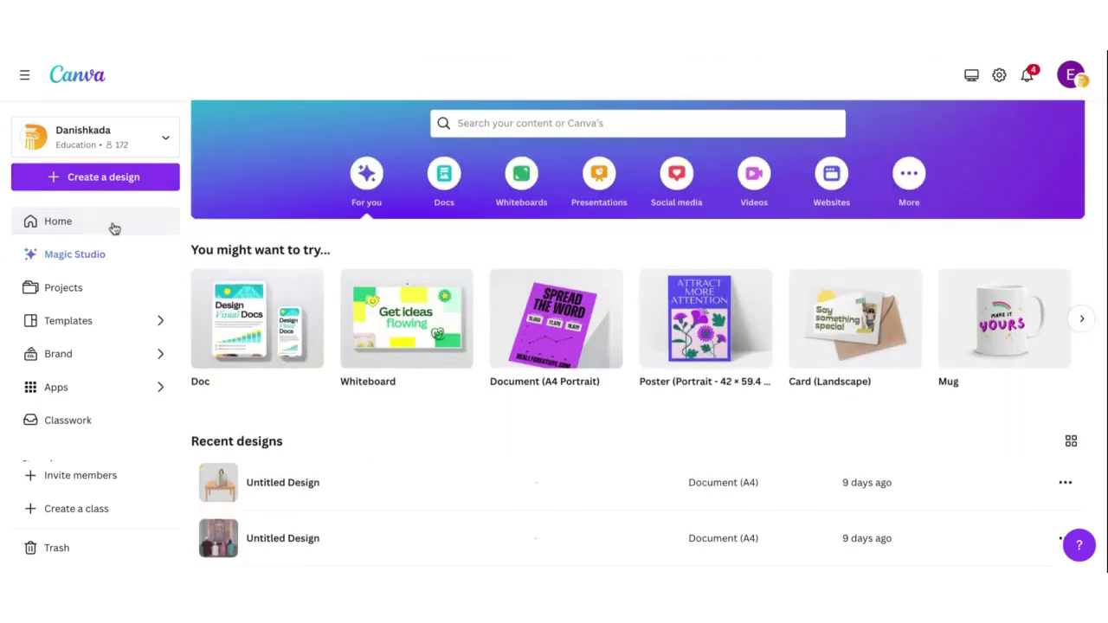
scroll(113, 228, up, 1)
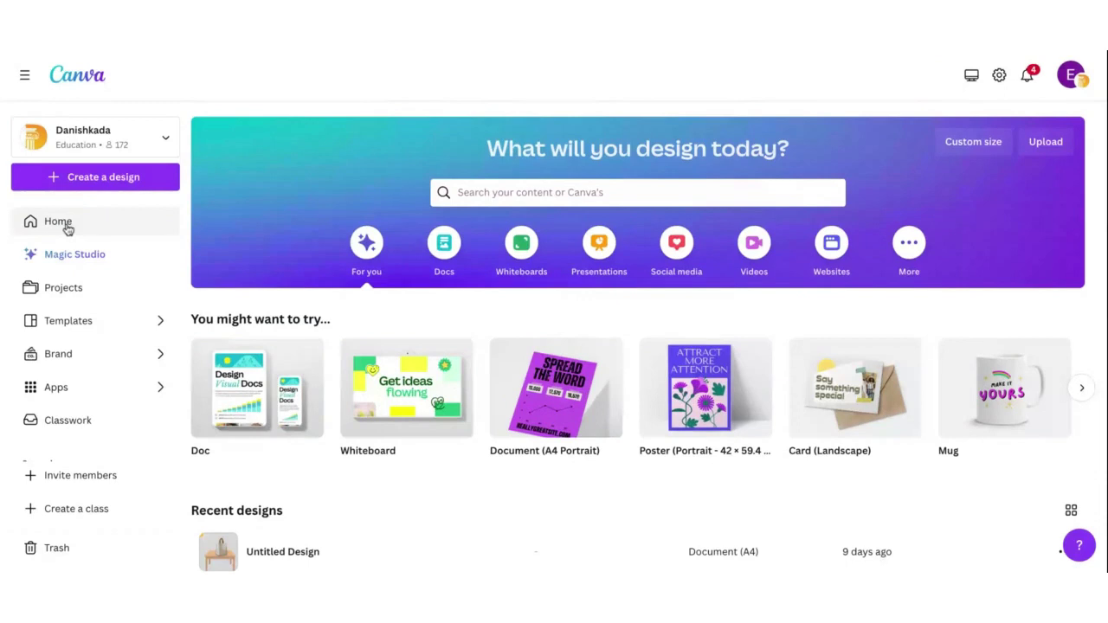
click(67, 225)
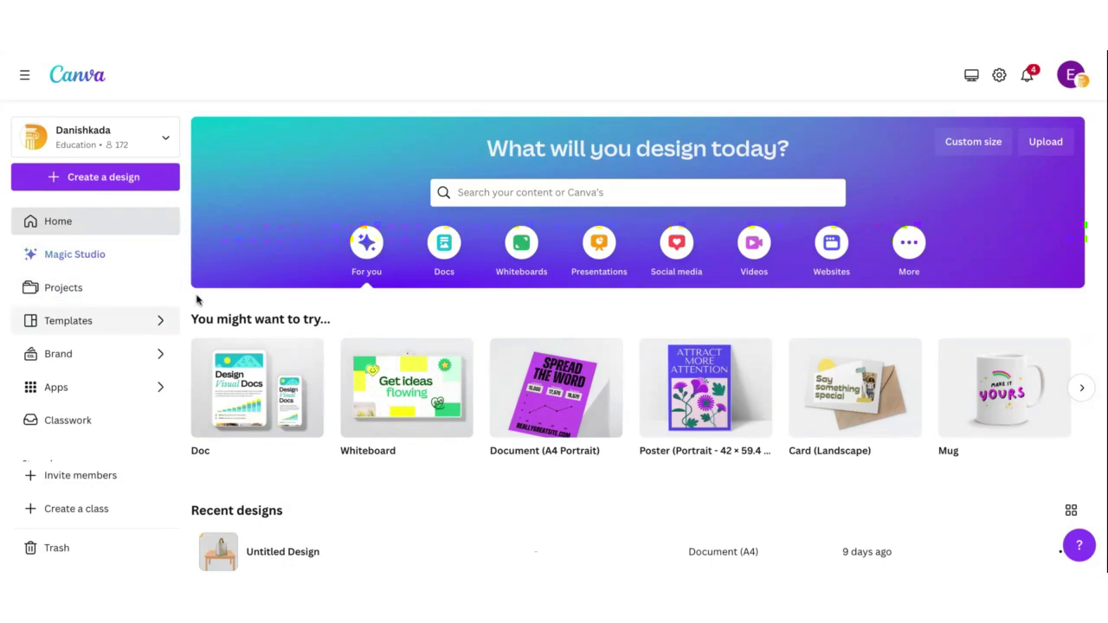
Step: Browse the recommended design types and ready-to-teach lessons among all templates, and return to the home page
click(160, 322)
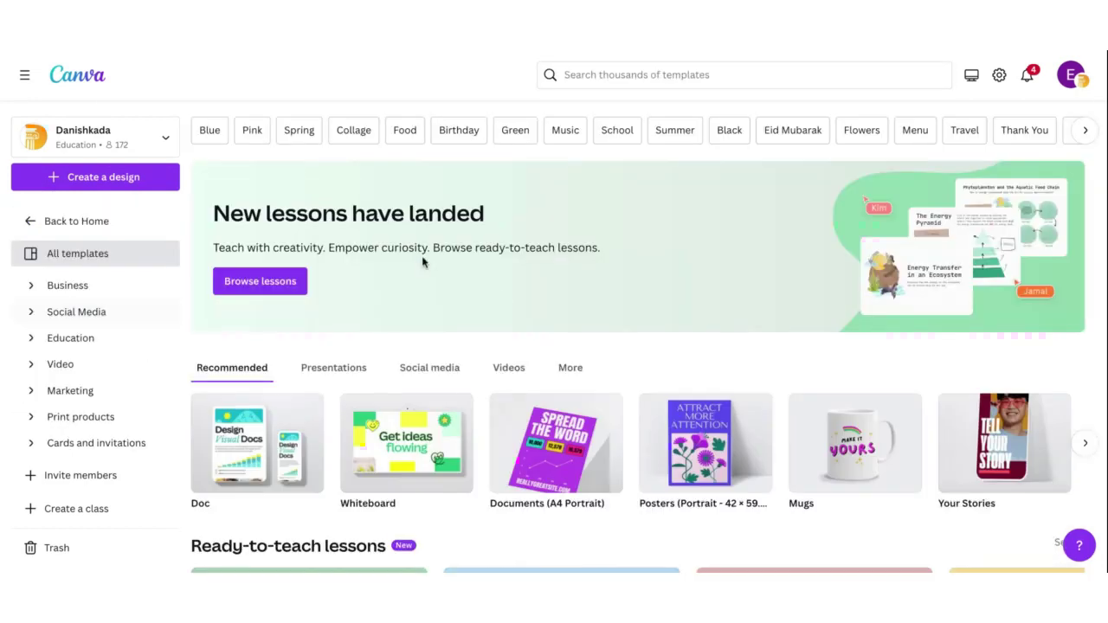
scroll(502, 292, down, 3)
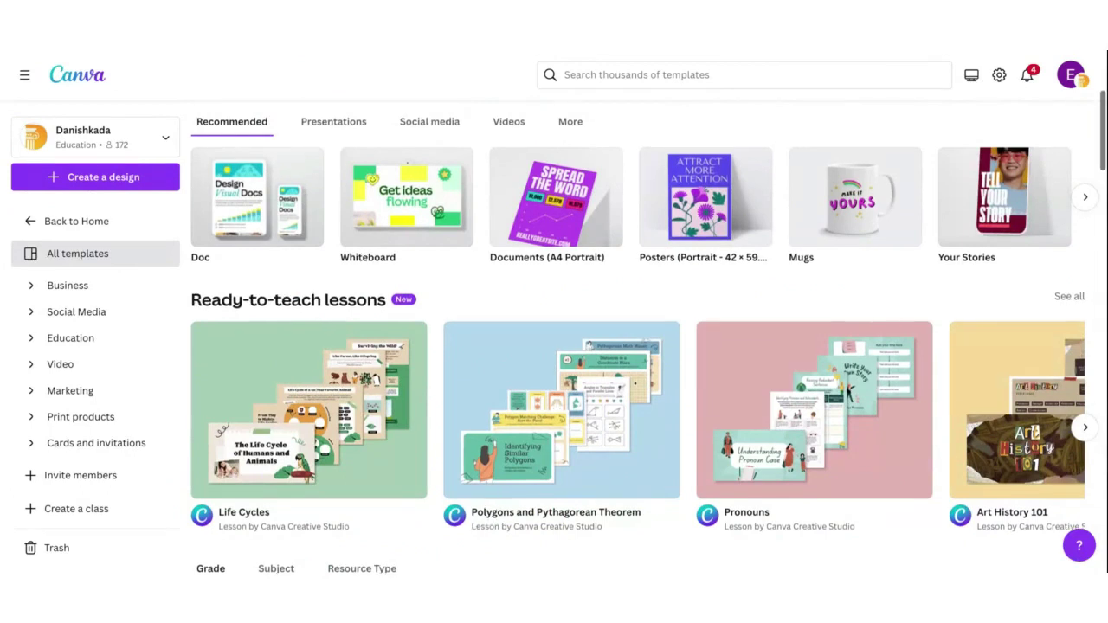
scroll(649, 329, up, 1)
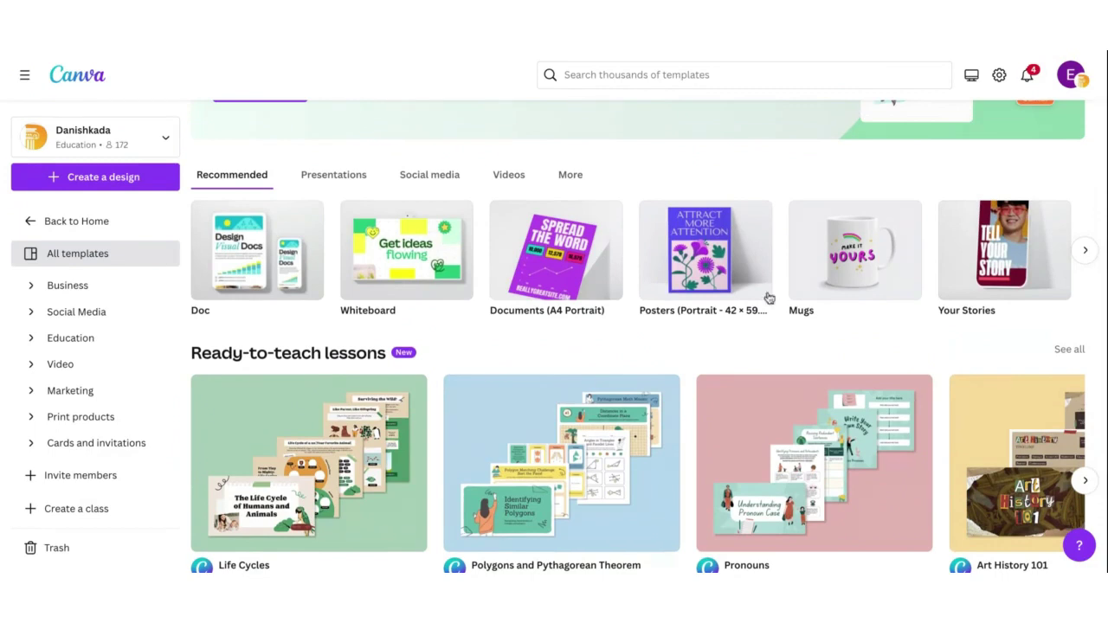
scroll(696, 354, down, 1)
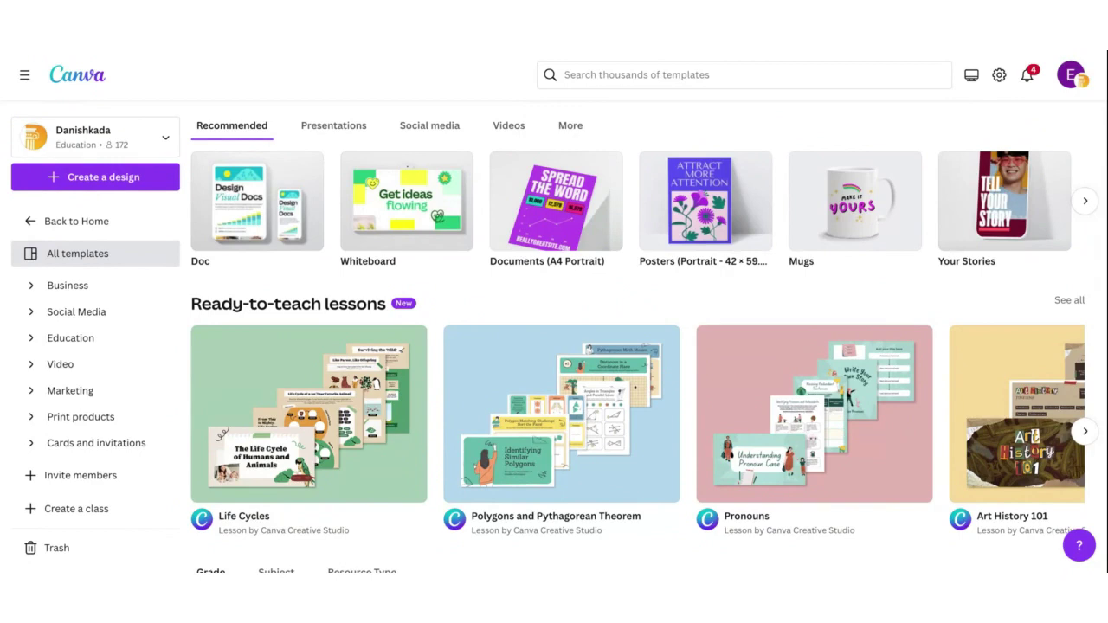
scroll(638, 414, right, 1)
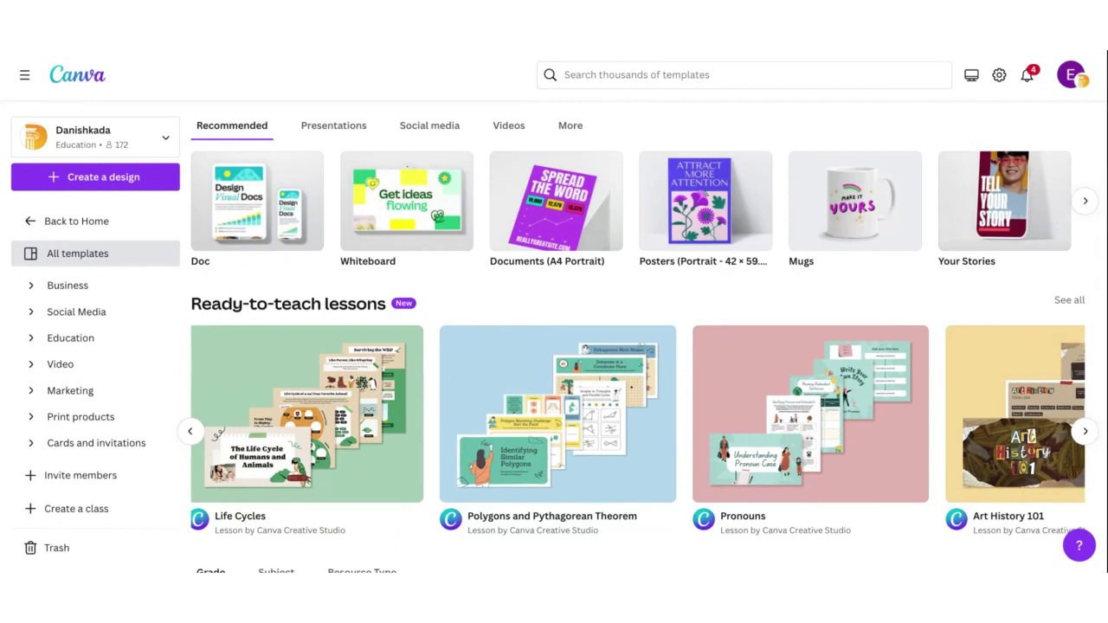
scroll(638, 414, right, 3)
scroll(638, 414, right, 3)
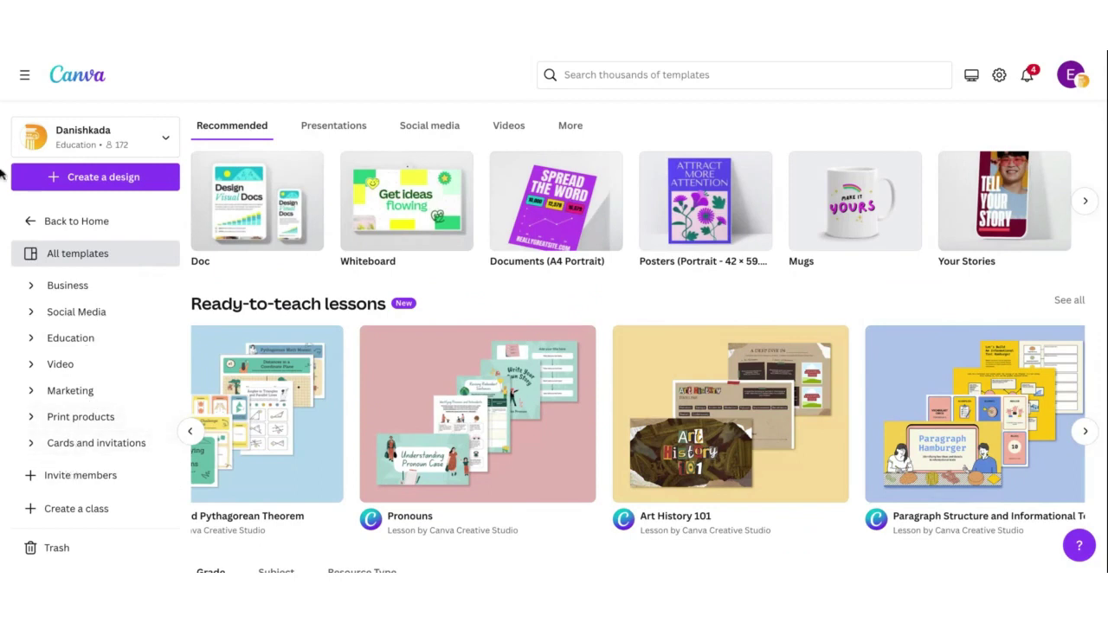
click(30, 45)
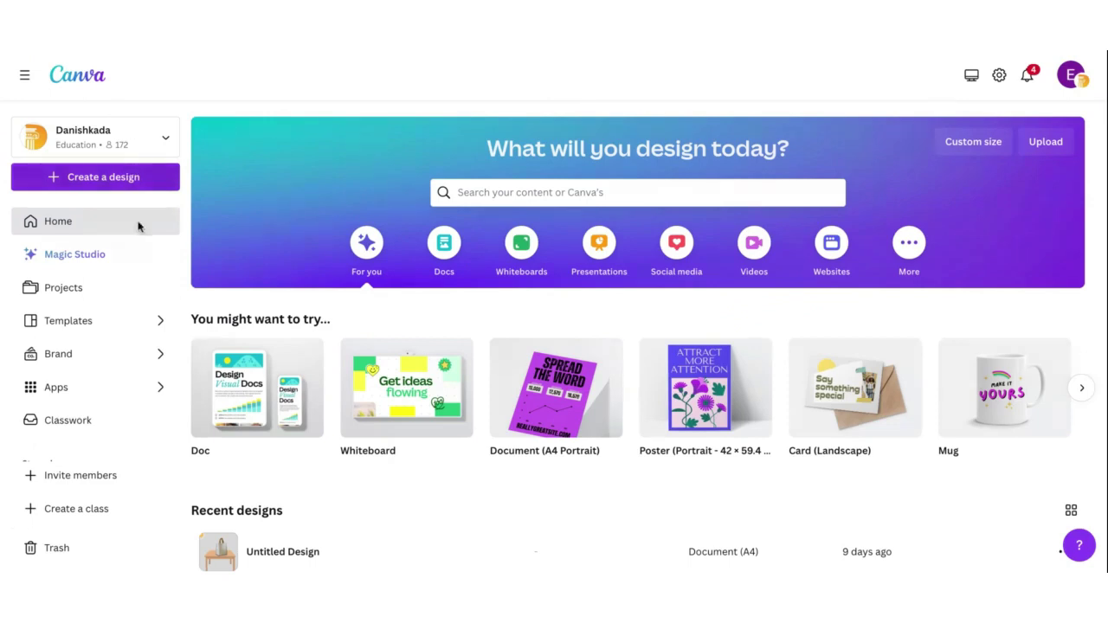
scroll(128, 321, down, 1)
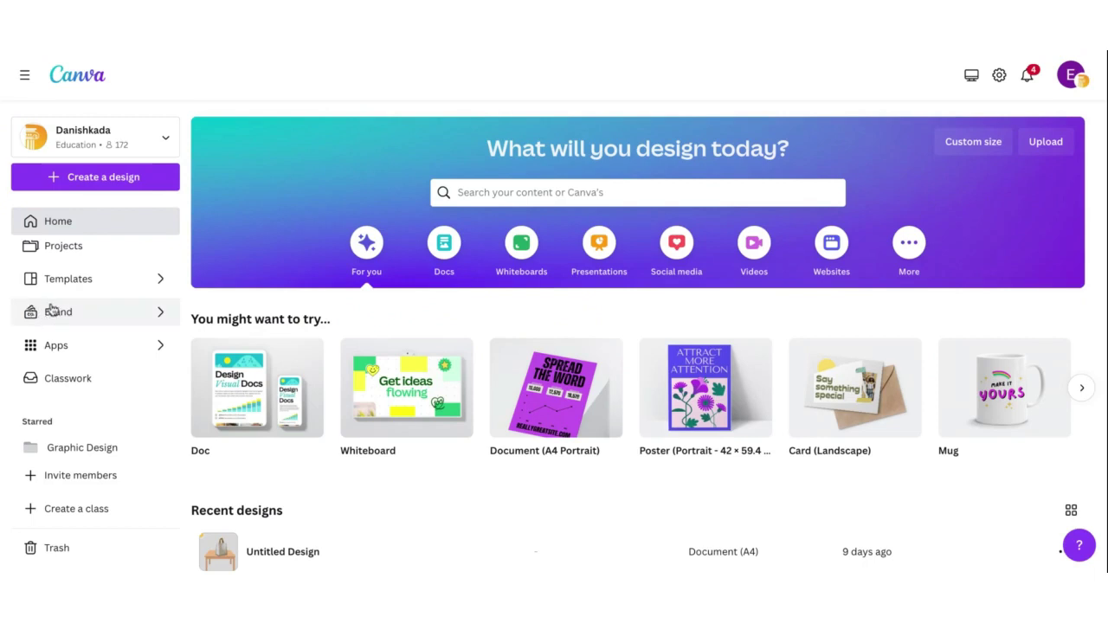
click(81, 313)
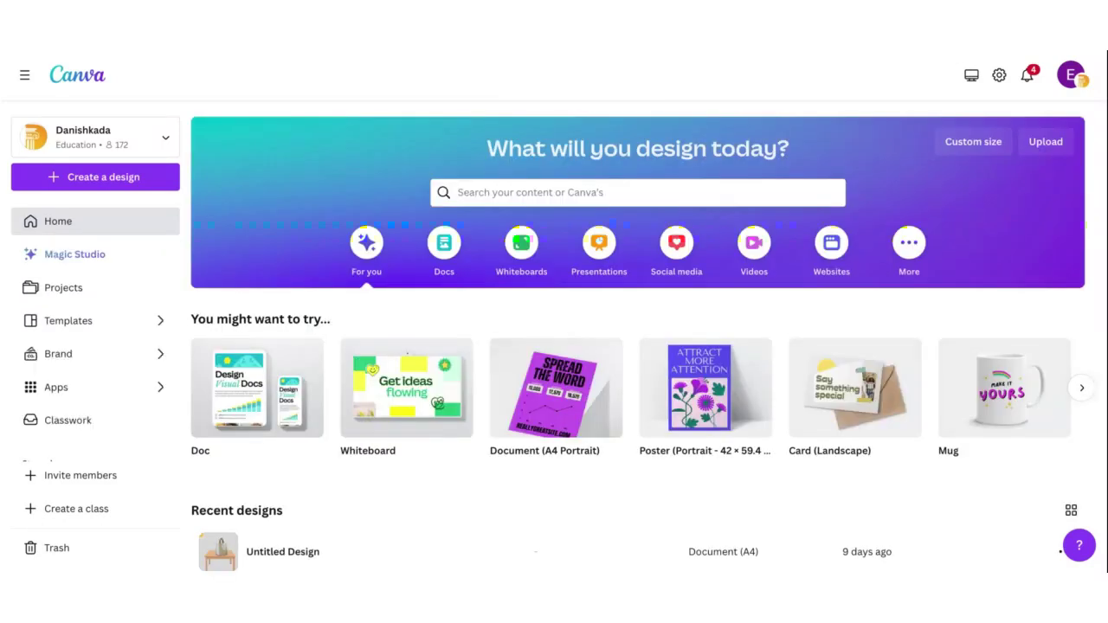
Step: Browse the trending apps in the Apps section and return to the home page
scroll(112, 334, down, 1)
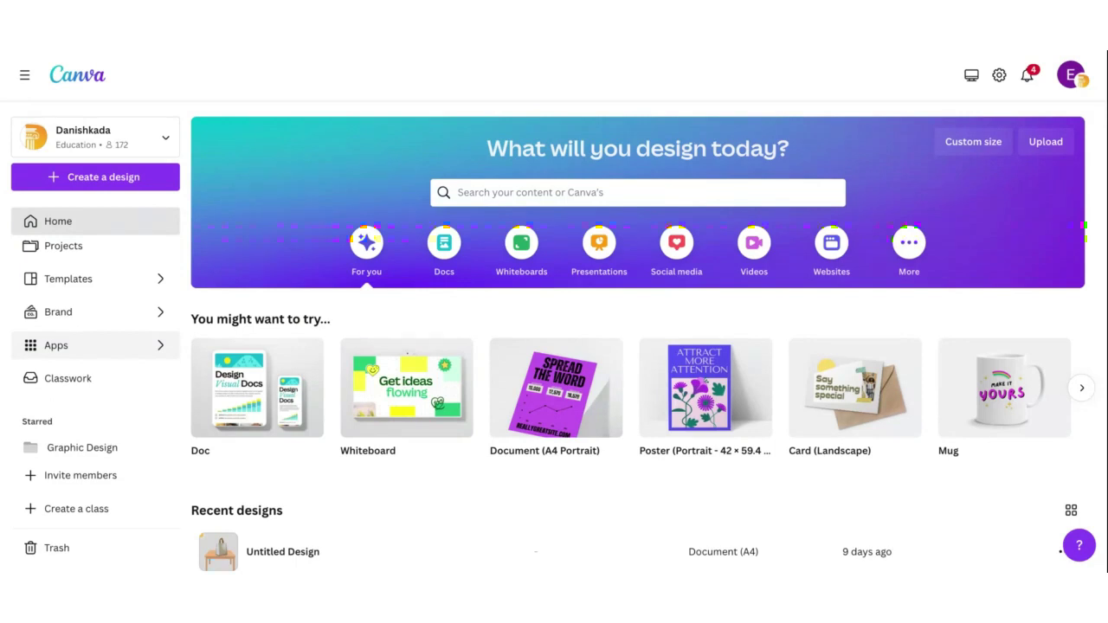
click(56, 346)
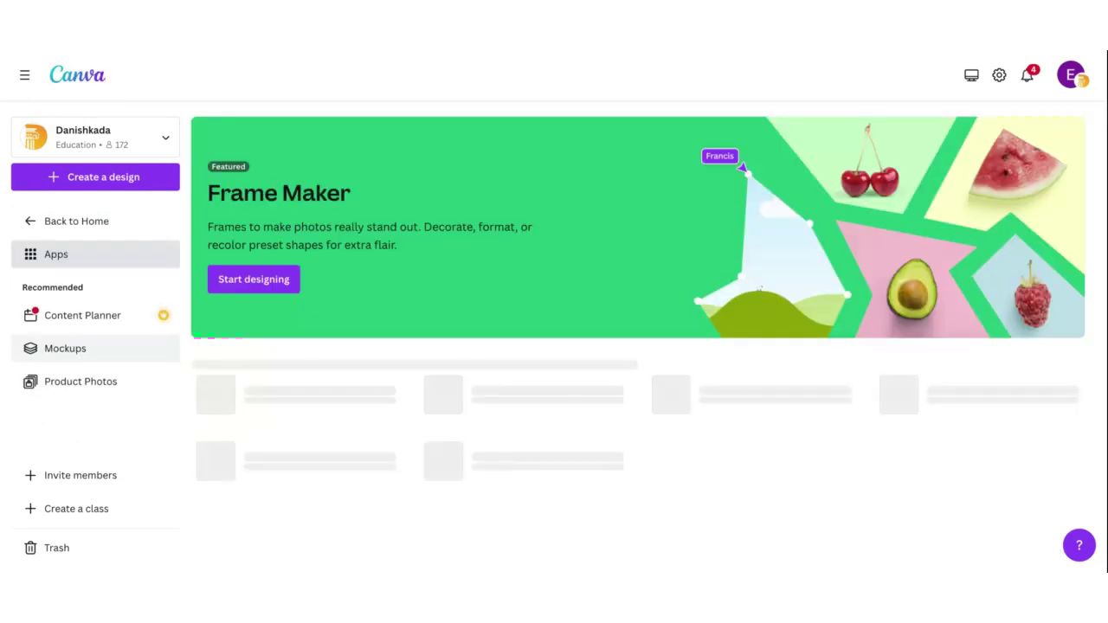
scroll(389, 314, down, 2)
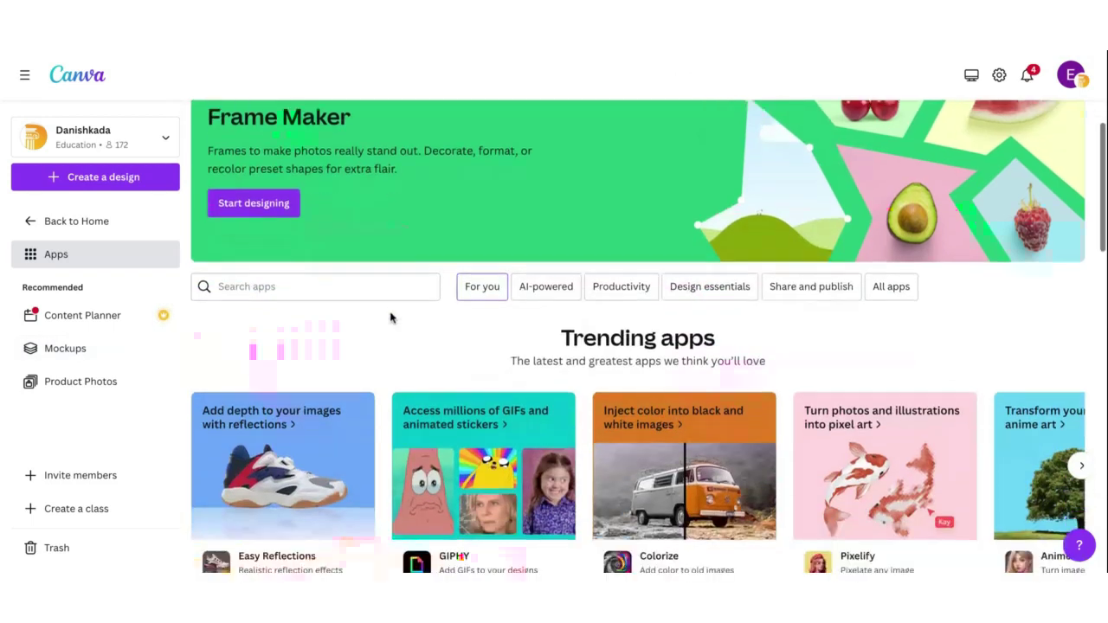
scroll(390, 318, down, 2)
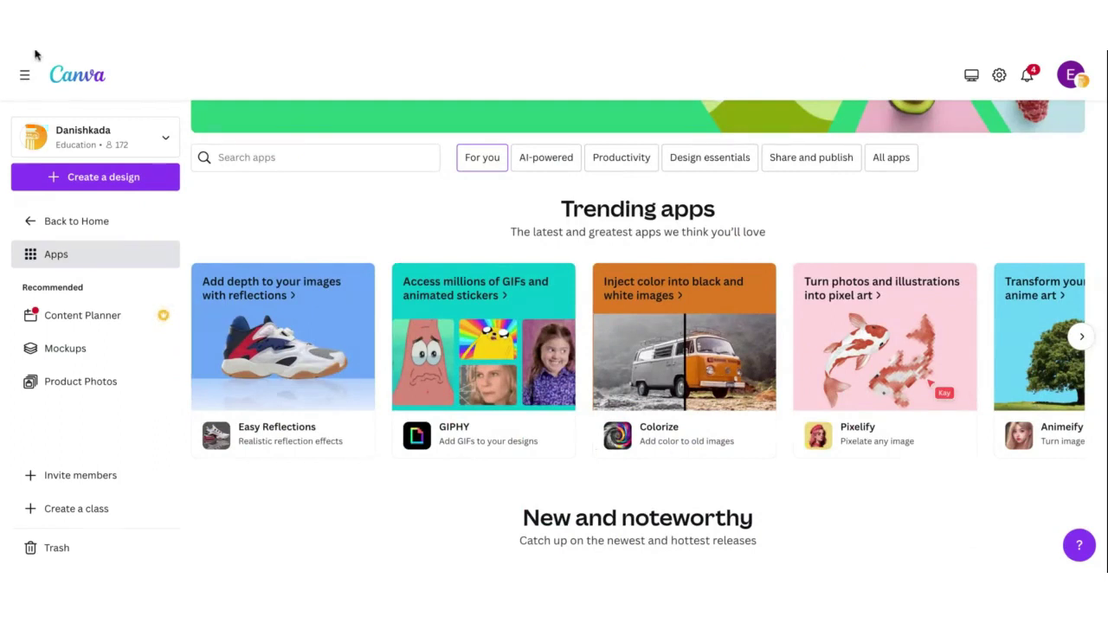
click(77, 74)
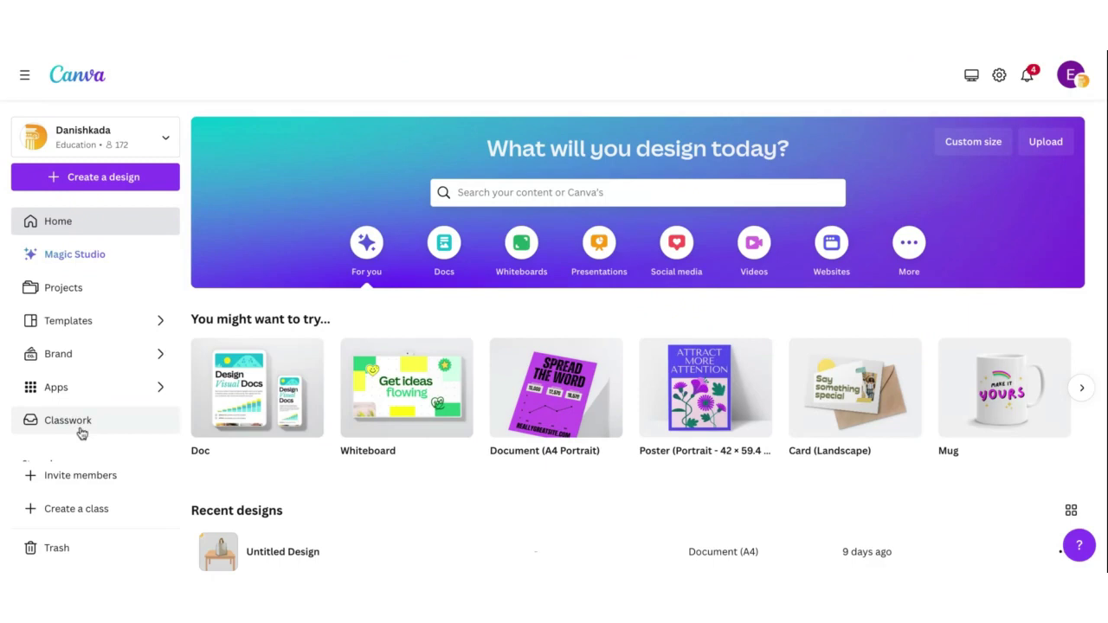
Step: Look over the starred folder, the member and class entries, and the recent designs on the home page
scroll(83, 431, down, 1)
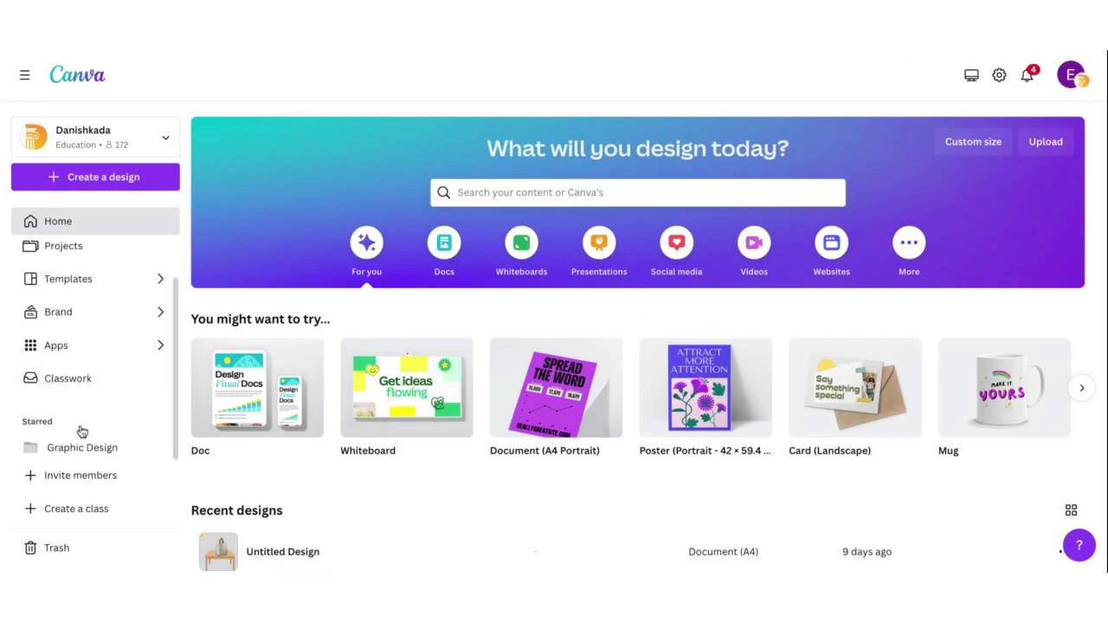
scroll(99, 441, down, 1)
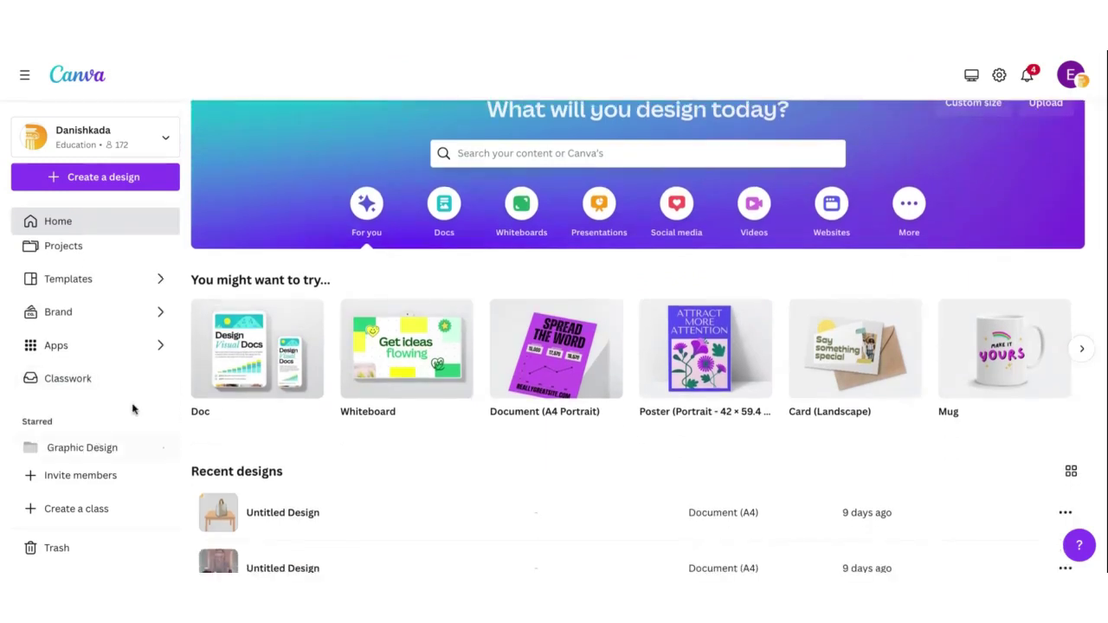
scroll(130, 407, down, 1)
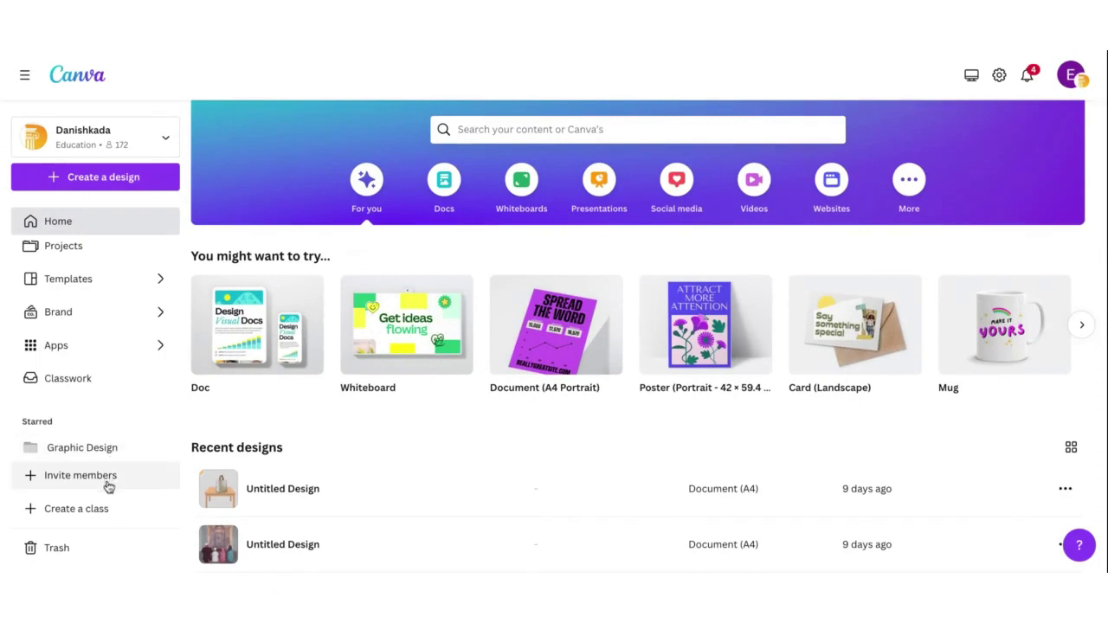
scroll(253, 375, up, 1)
scroll(254, 375, up, 1)
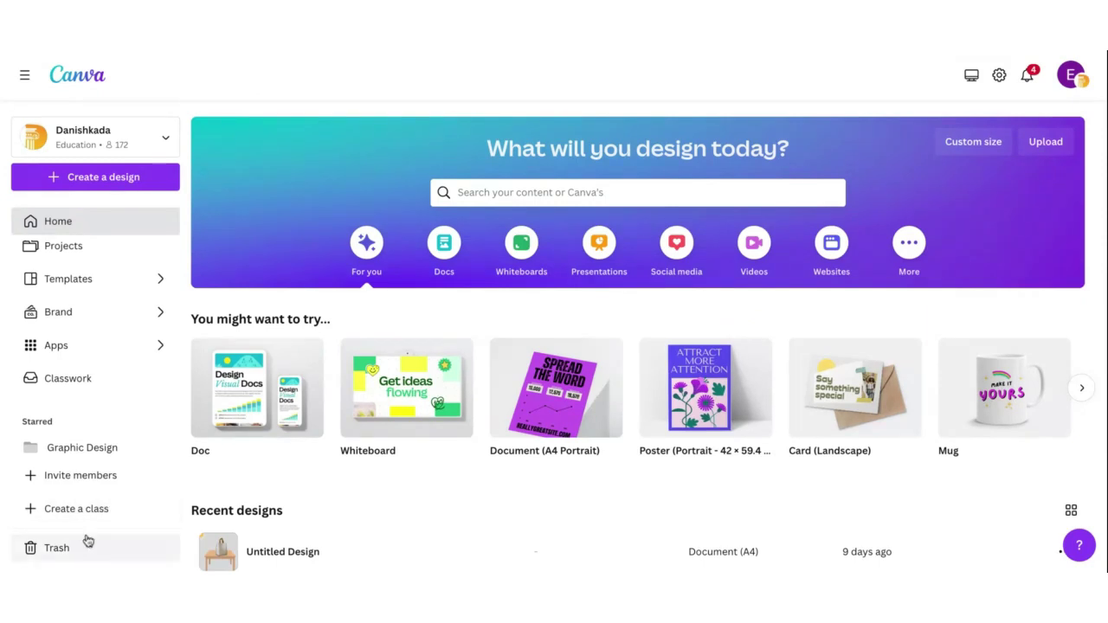
Step: Move the first untitled A4 document in the recent designs to the trash
scroll(502, 476, down, 1)
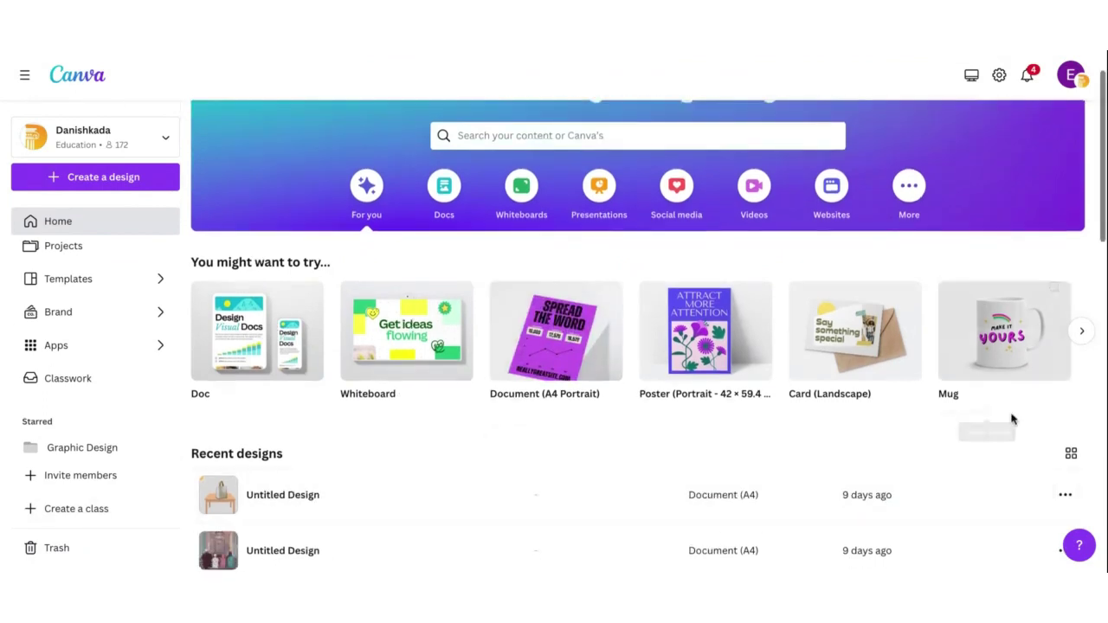
click(1064, 499)
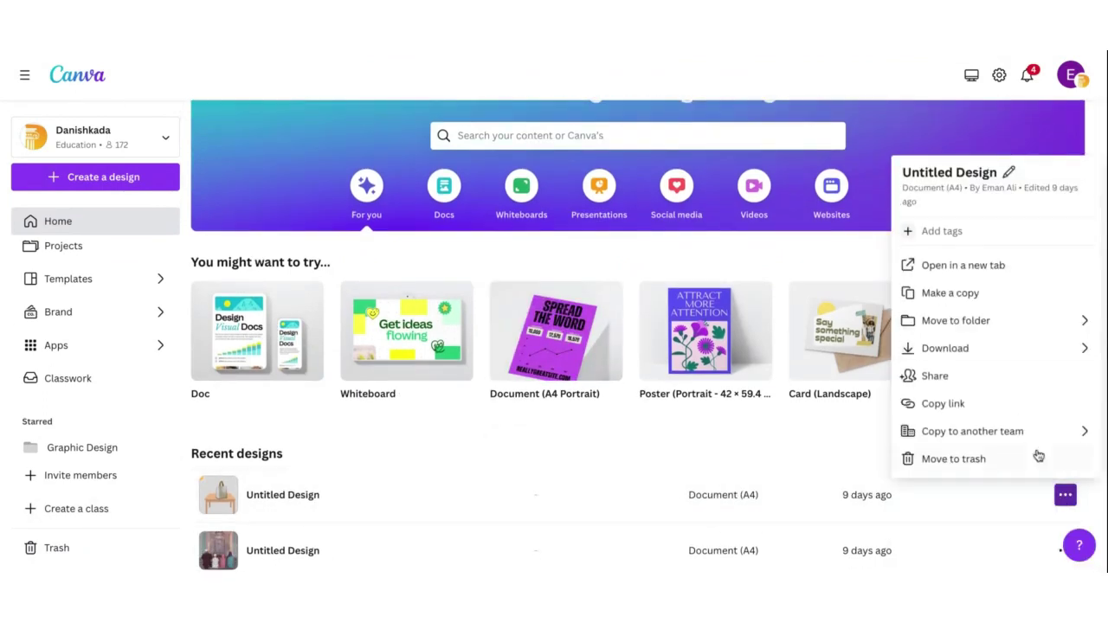
click(952, 459)
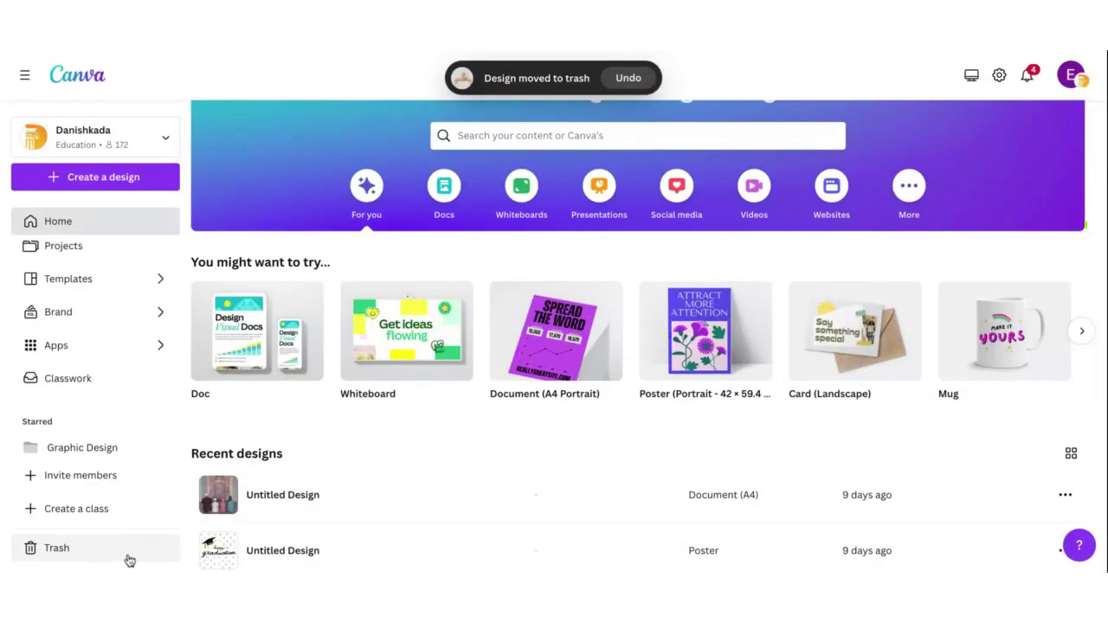
Step: Browse the suggested design types on the home page, from posters and social media posts to education formats and lesson plans
scroll(327, 416, up, 2)
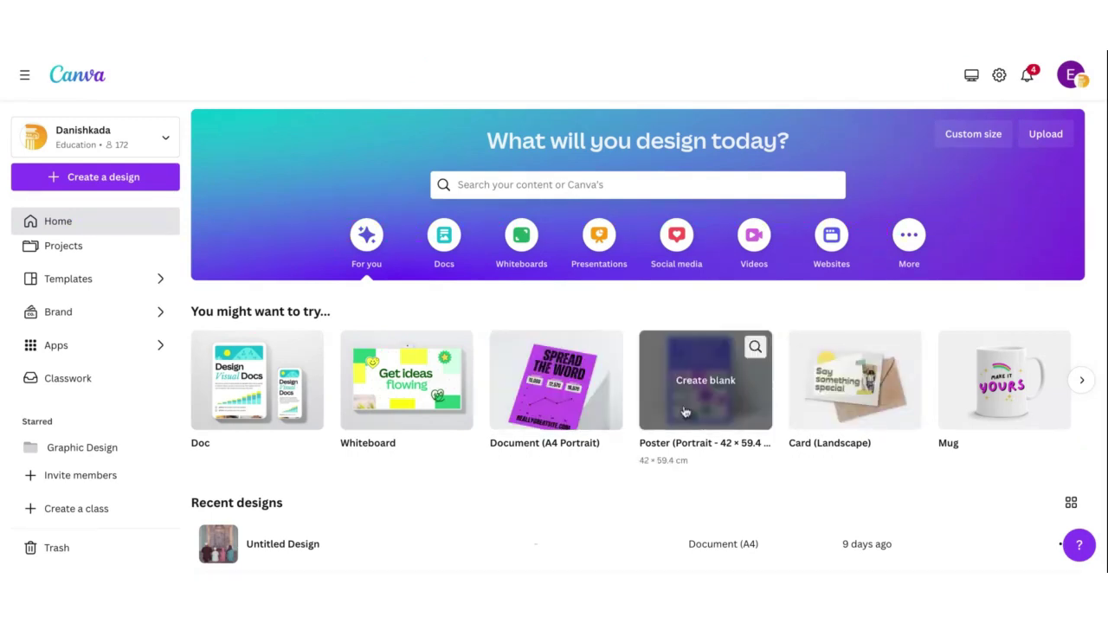
click(1083, 381)
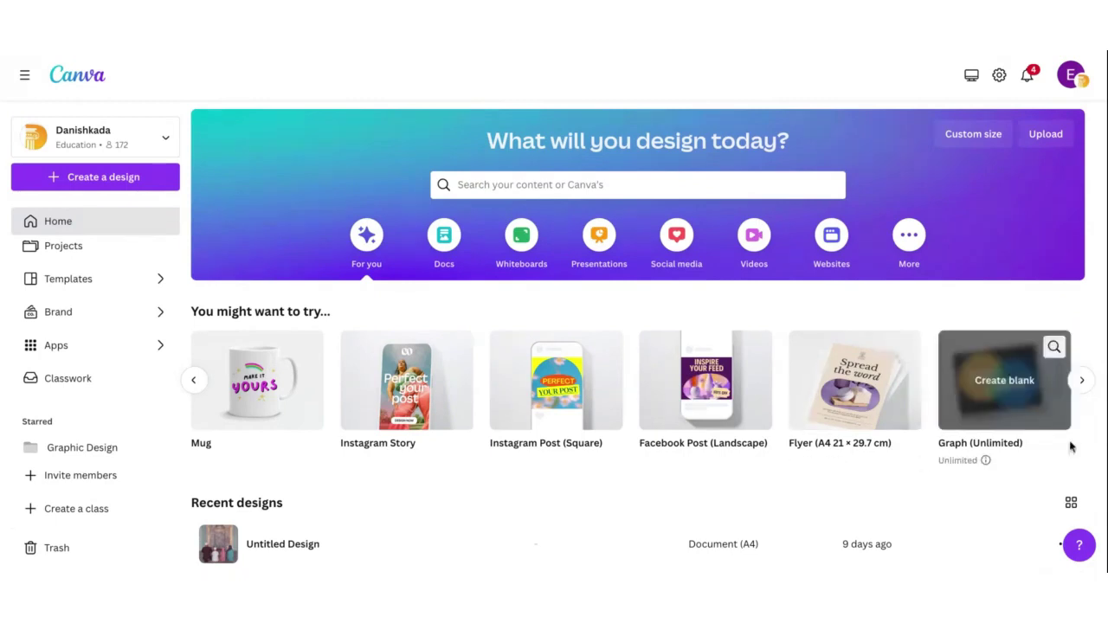
click(1080, 390)
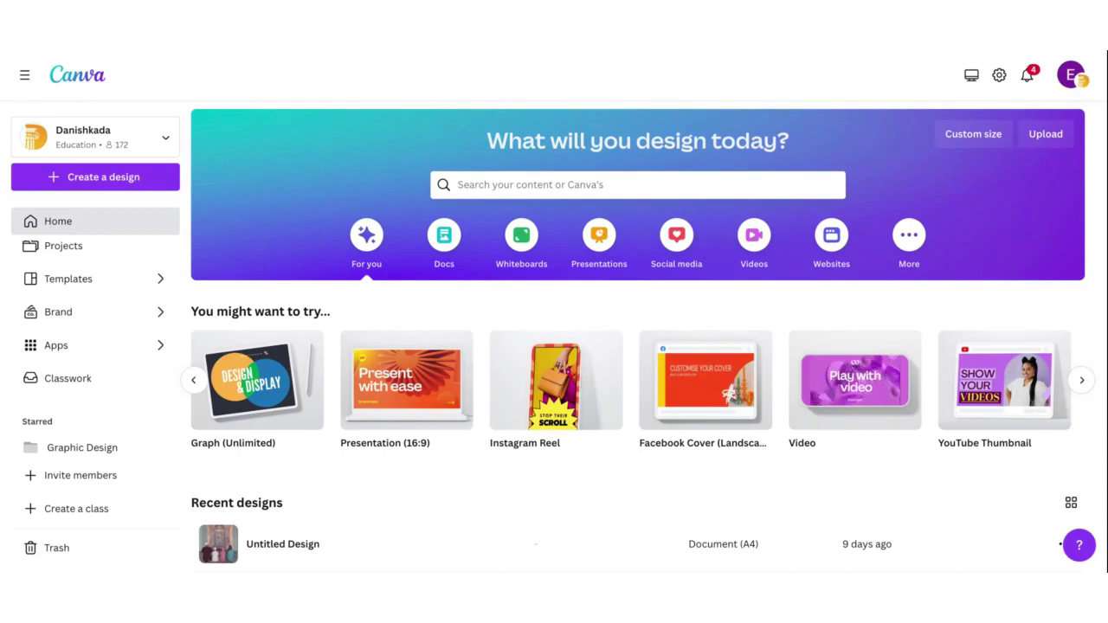
scroll(730, 502, up, 1)
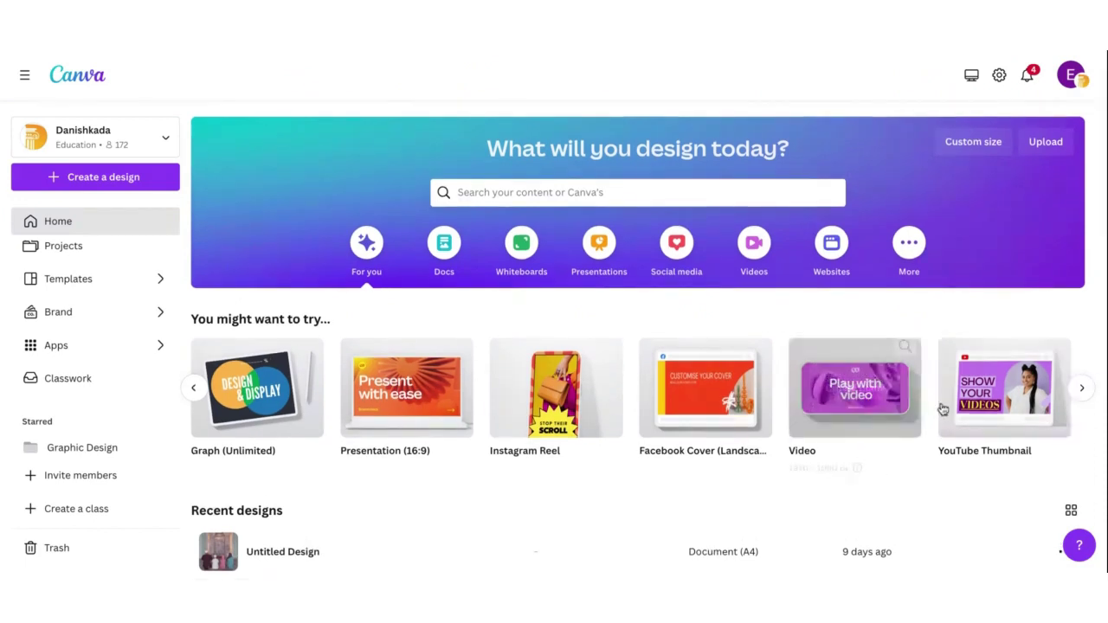
scroll(866, 402, right, 3)
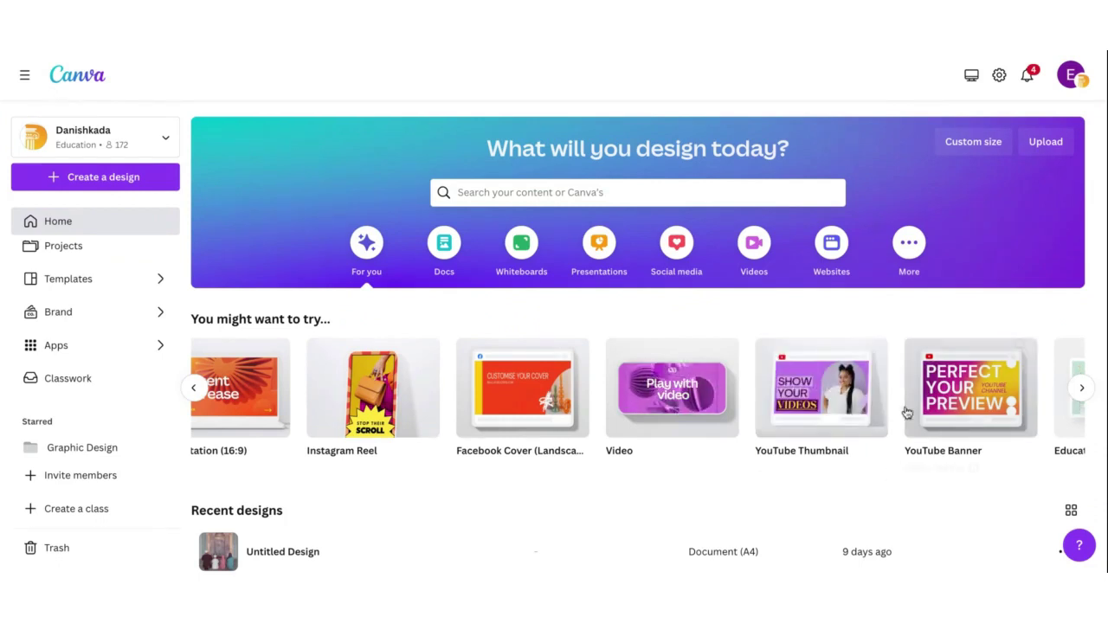
scroll(892, 416, right, 3)
scroll(907, 413, right, 4)
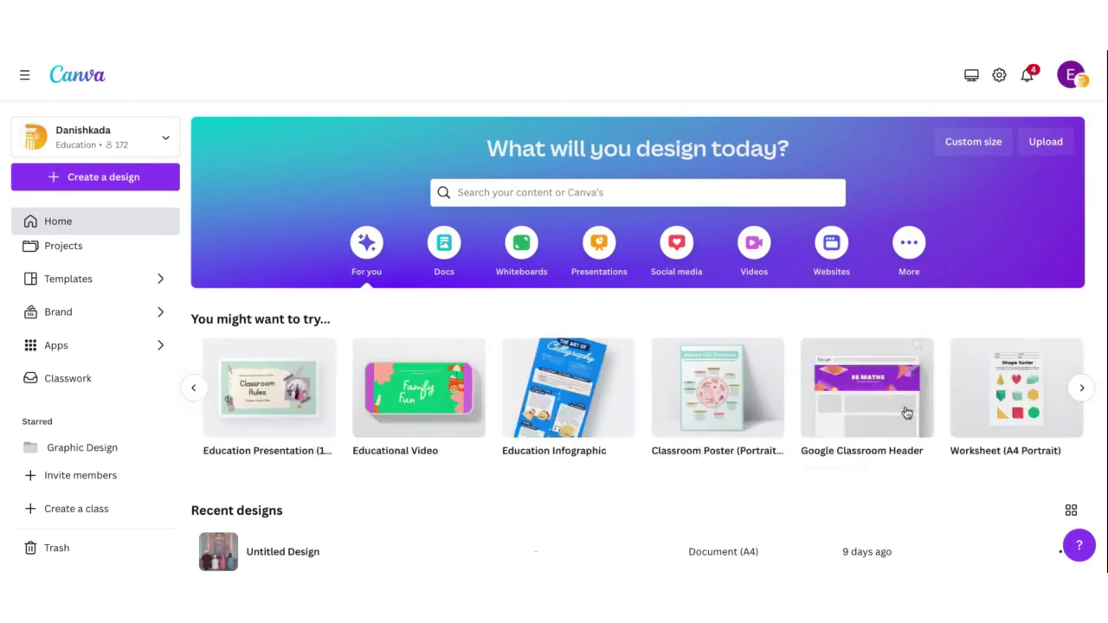
scroll(906, 413, right, 1)
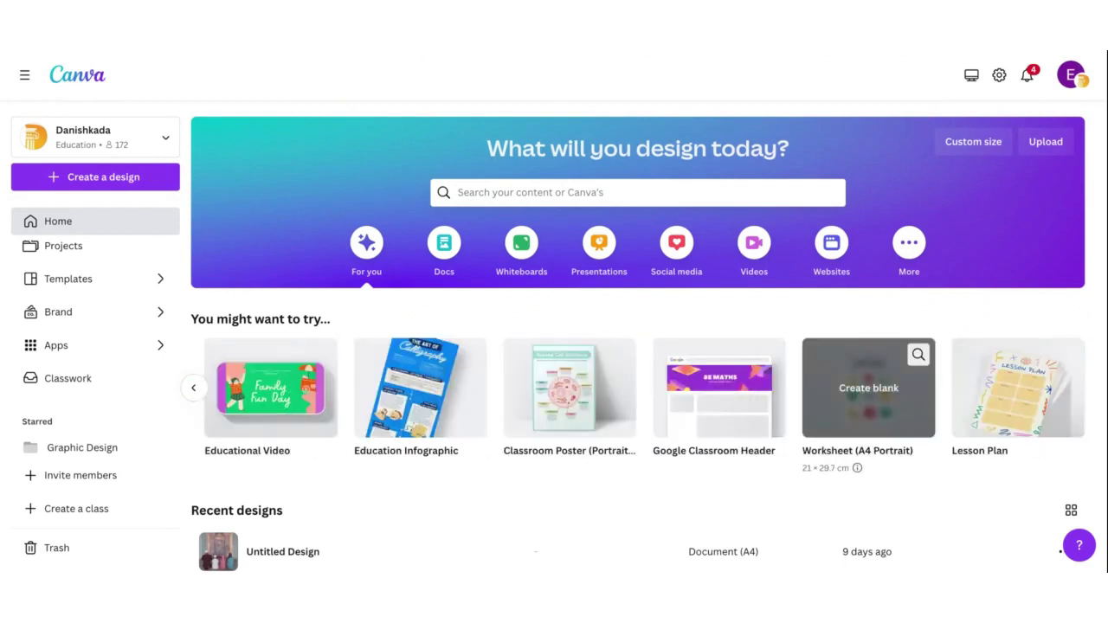
scroll(869, 388, down, 1)
scroll(869, 381, left, 6)
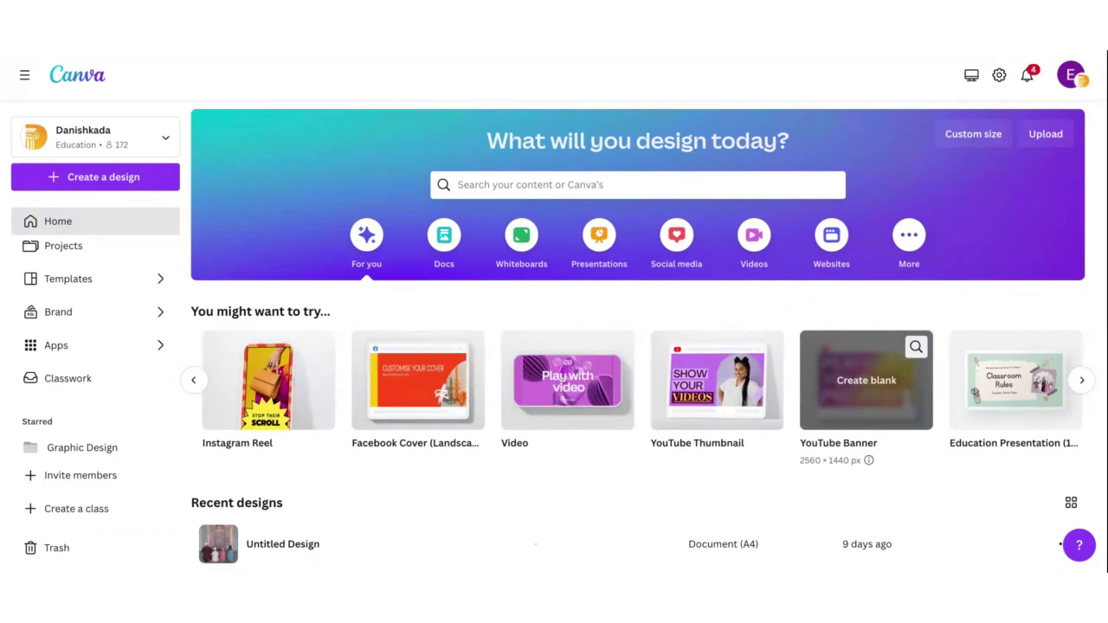
Step: Look over the design types offered for Docs, Whiteboards and Presentations
click(441, 252)
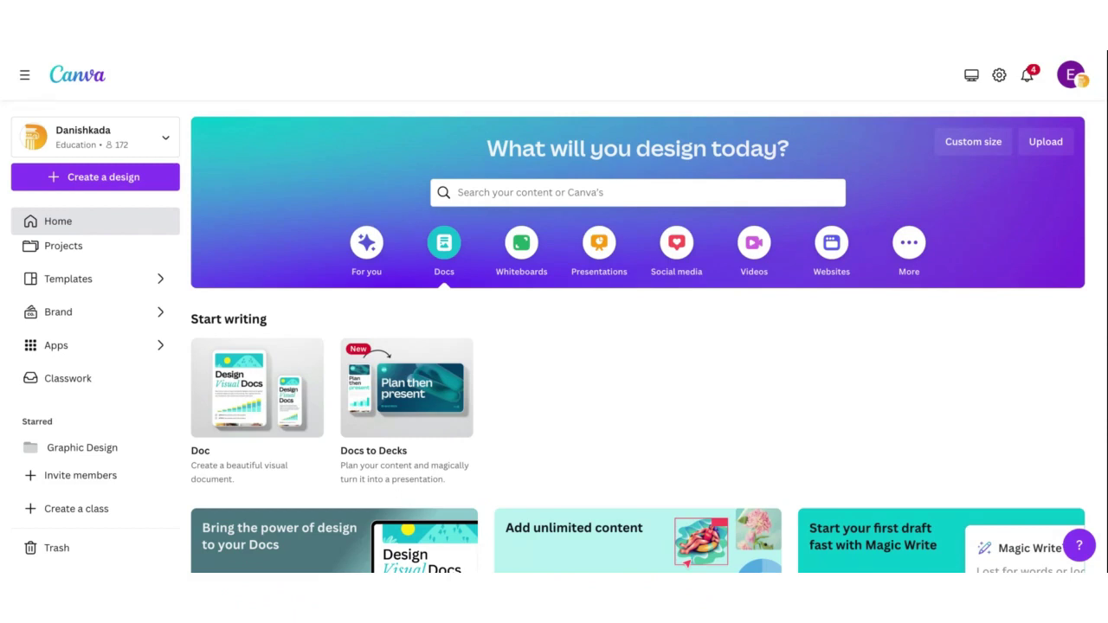
click(524, 246)
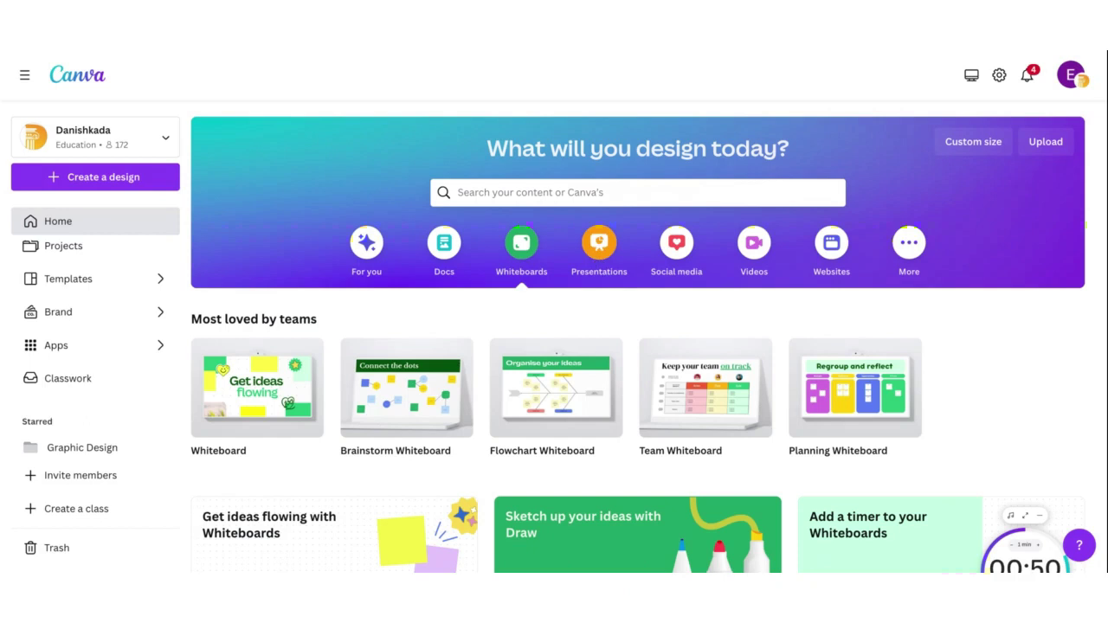
click(598, 250)
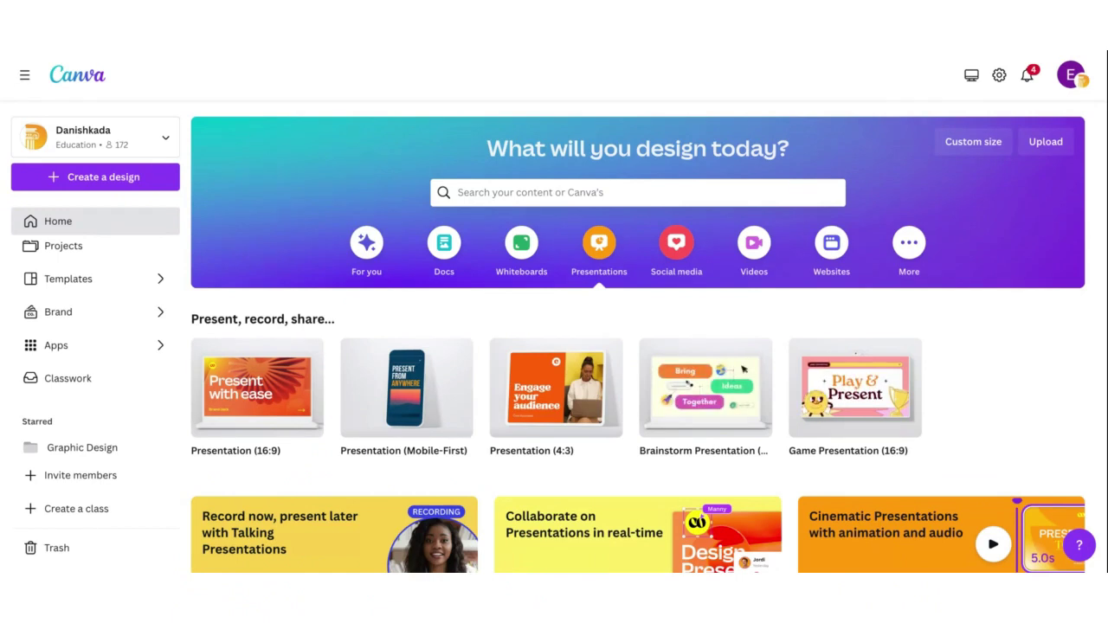
Step: Browse the popular Social media design types, from Instagram and Facebook posts through to the LinkedIn background photo
click(675, 257)
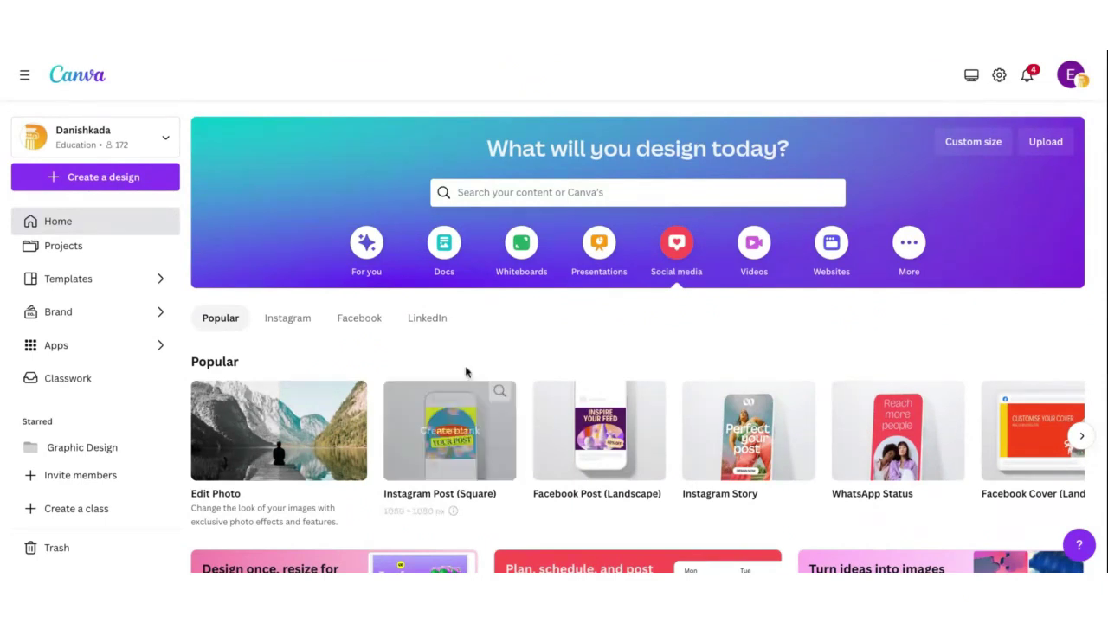
click(56, 346)
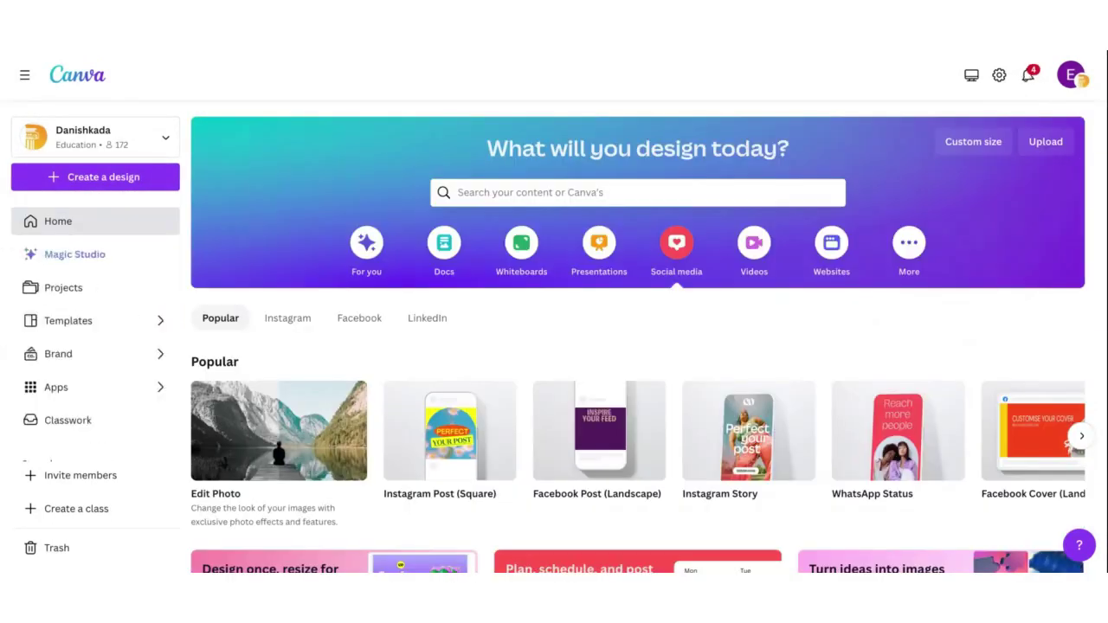
scroll(825, 469, right, 7)
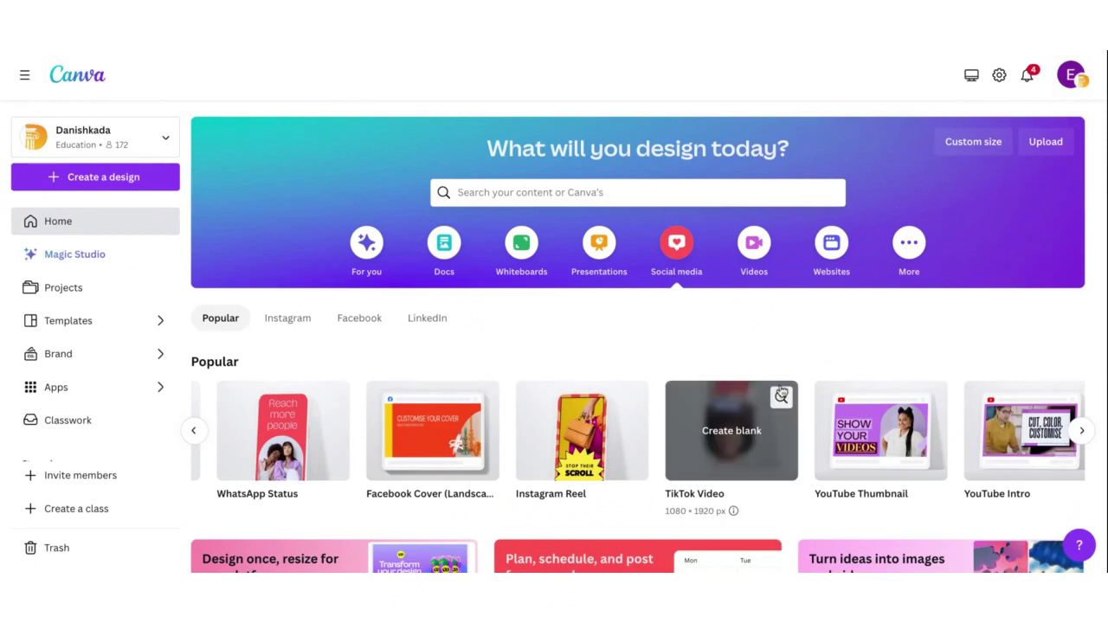
scroll(777, 395, right, 2)
scroll(782, 392, right, 2)
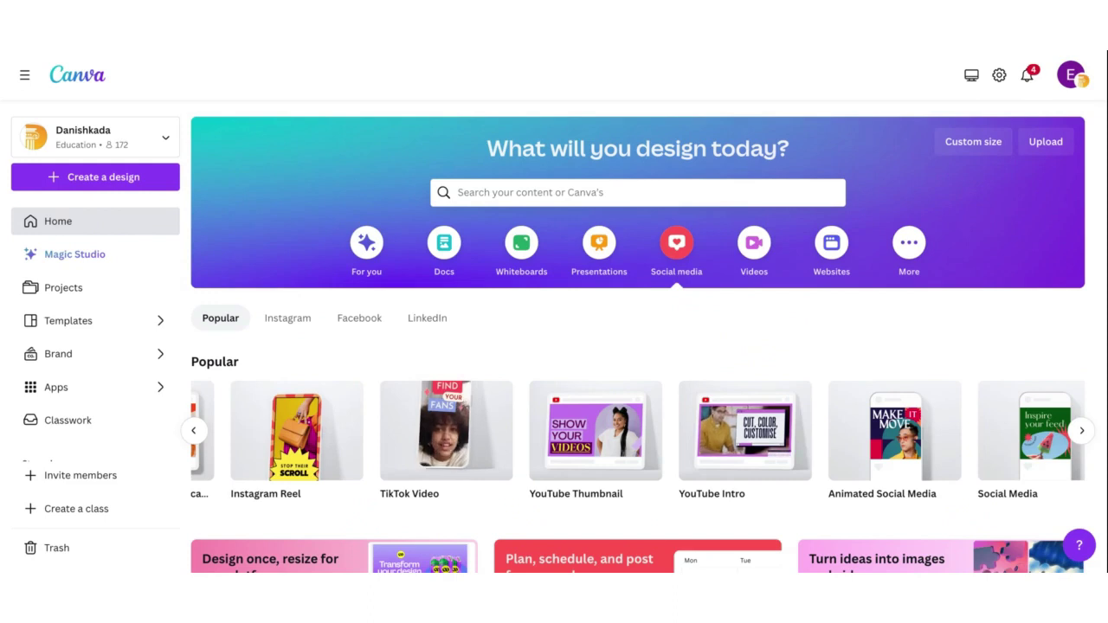
mouse_move(745, 415)
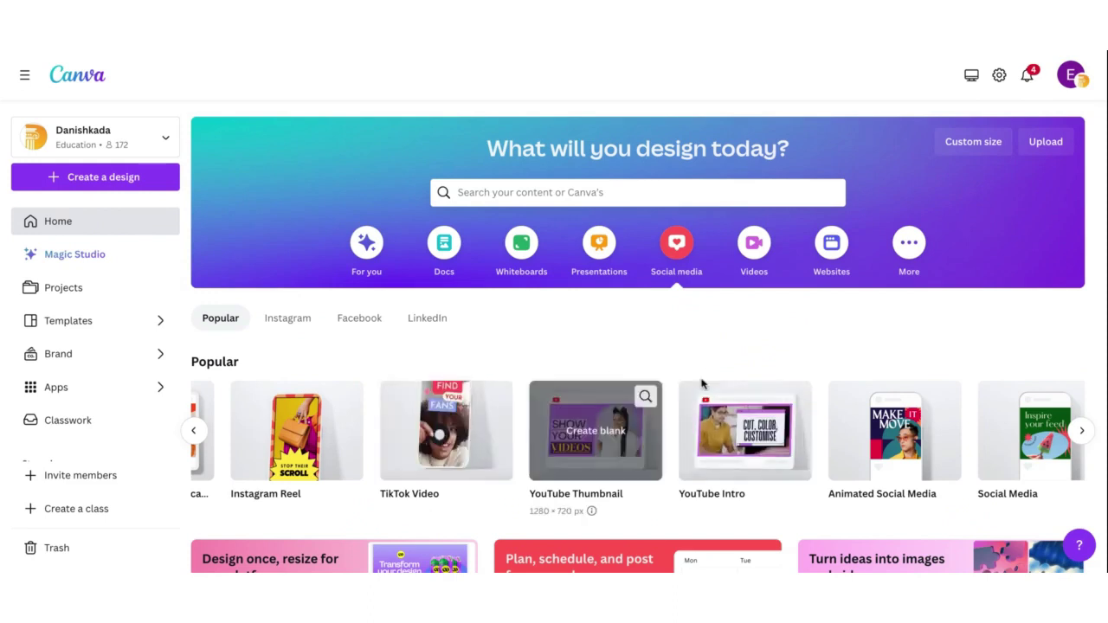
scroll(745, 428, right, 5)
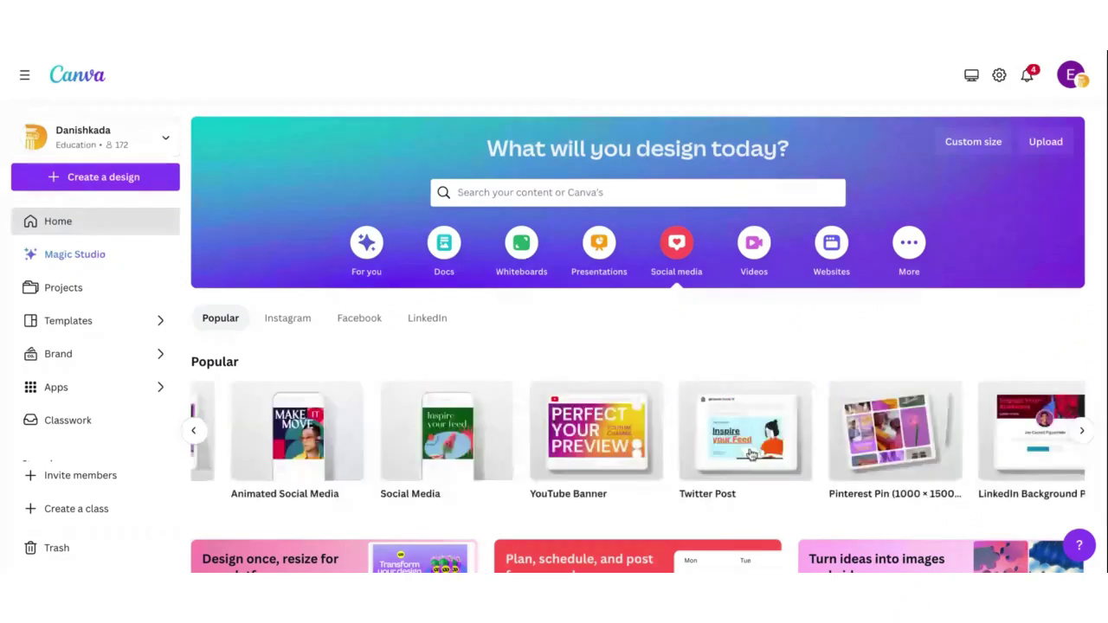
scroll(752, 455, right, 1)
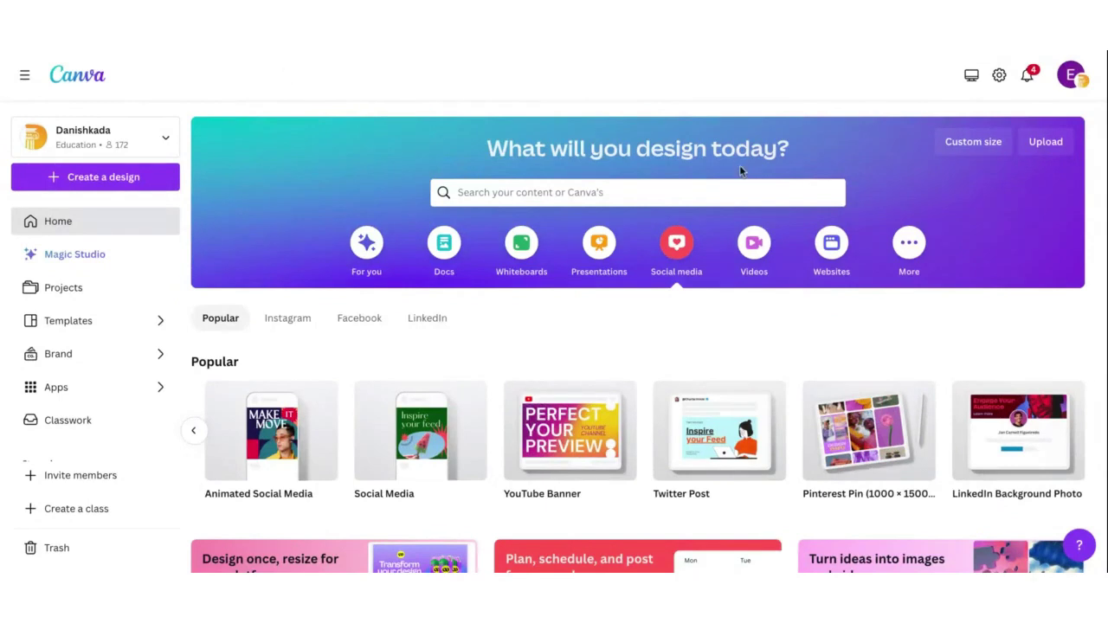
Step: Browse the Videos design types and view the pixel sizes of the Video and Mobile Video formats
click(754, 258)
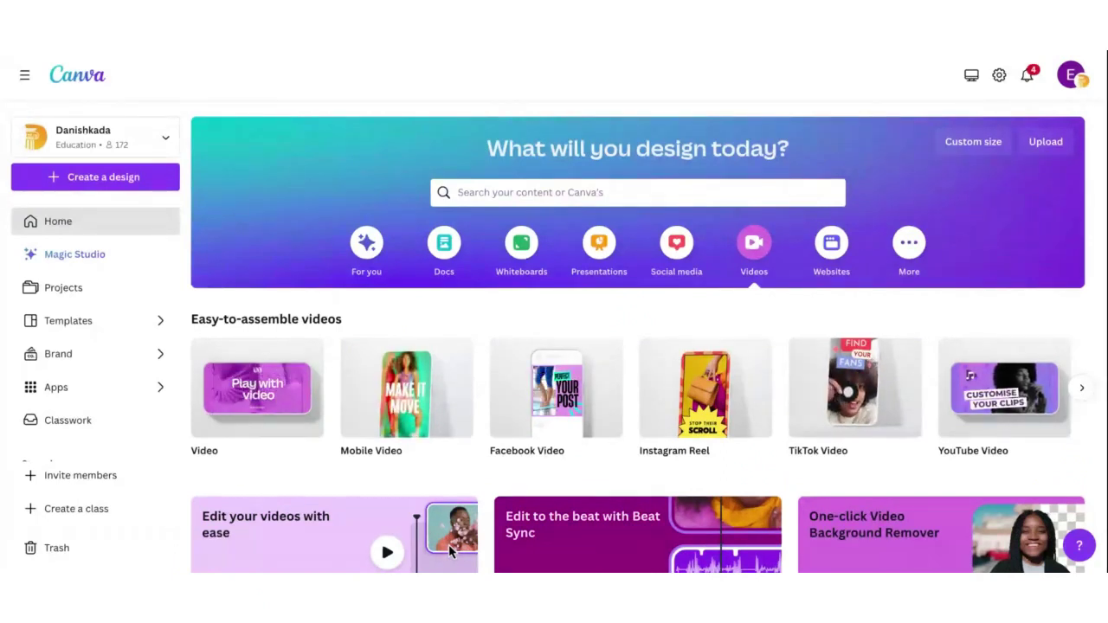
mouse_move(309, 435)
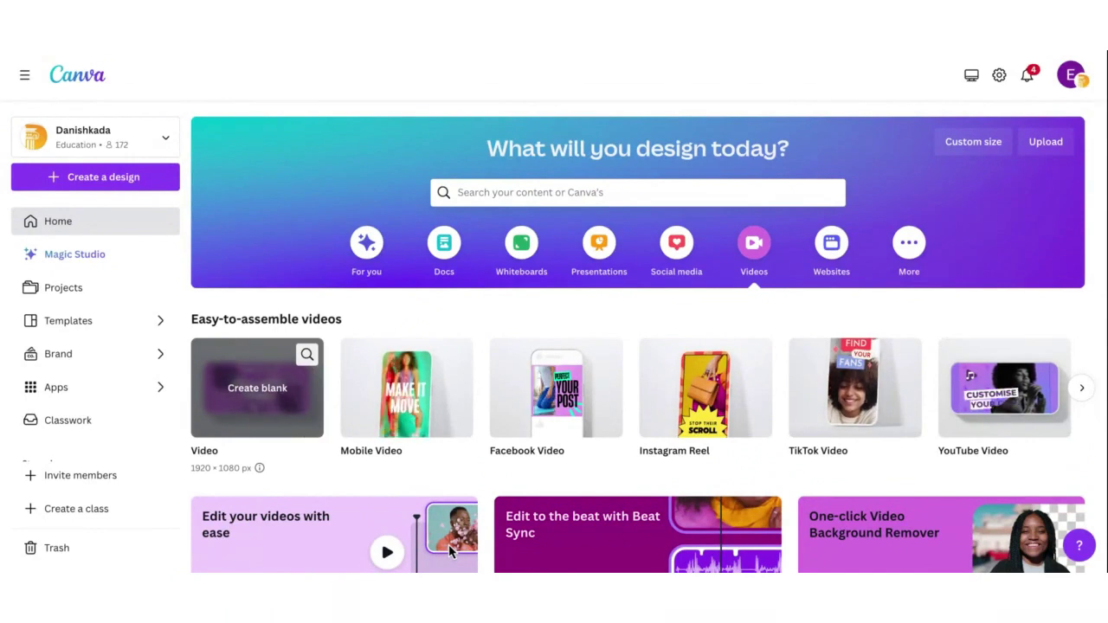
mouse_move(468, 395)
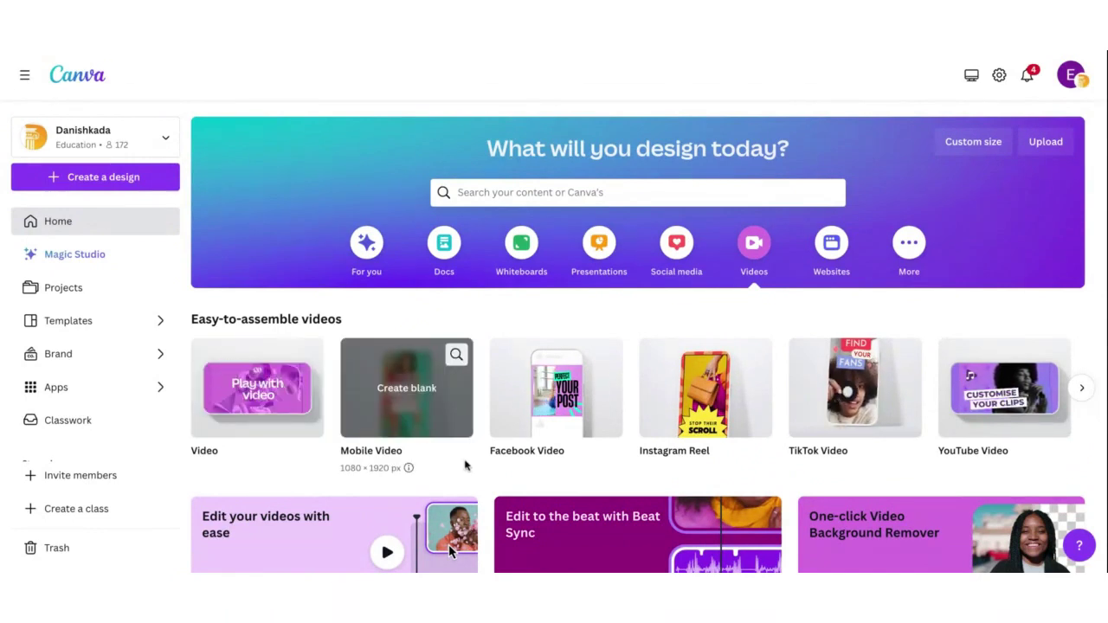
mouse_move(845, 417)
scroll(844, 417, right, 5)
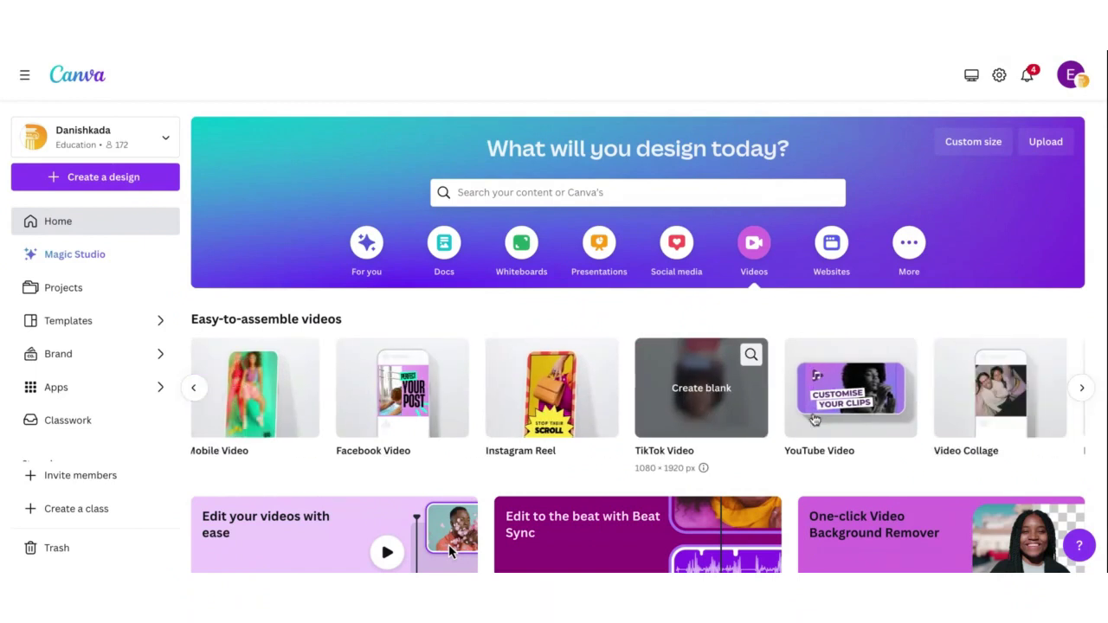
scroll(789, 422, right, 5)
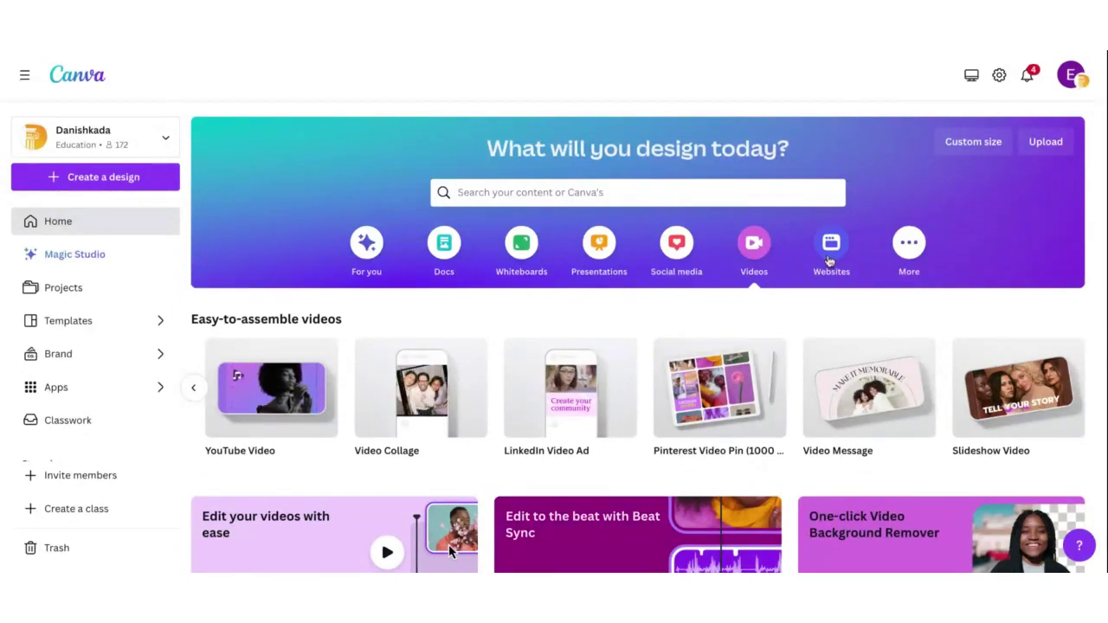
Step: Examine the Websites design types and the business, portfolio and education website templates, and return to the start of the page
click(829, 253)
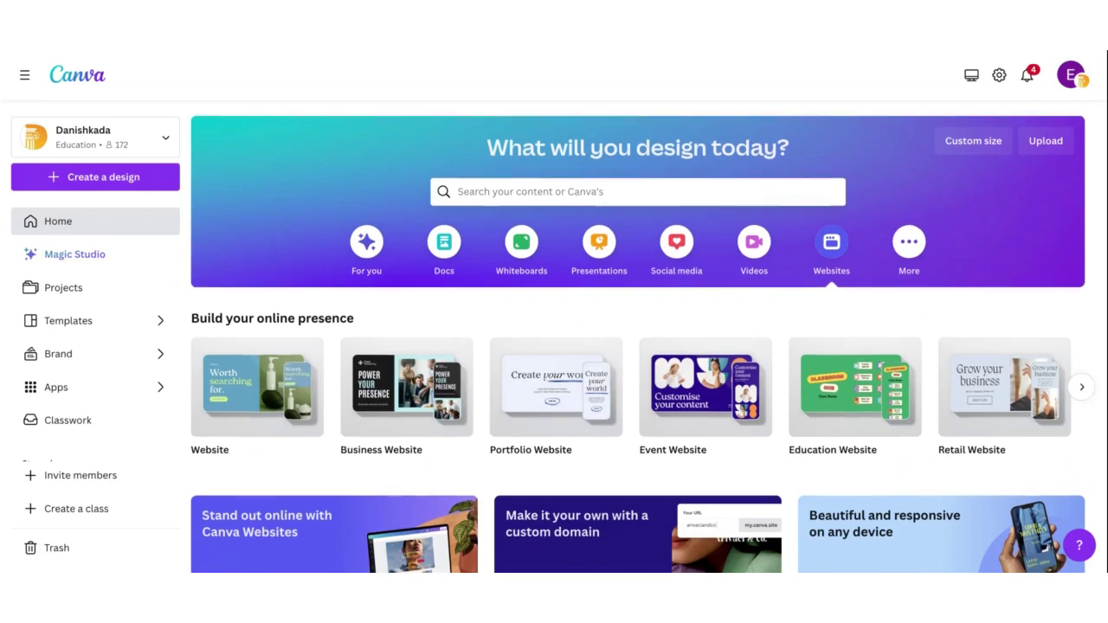
scroll(856, 304, down, 2)
scroll(855, 303, down, 3)
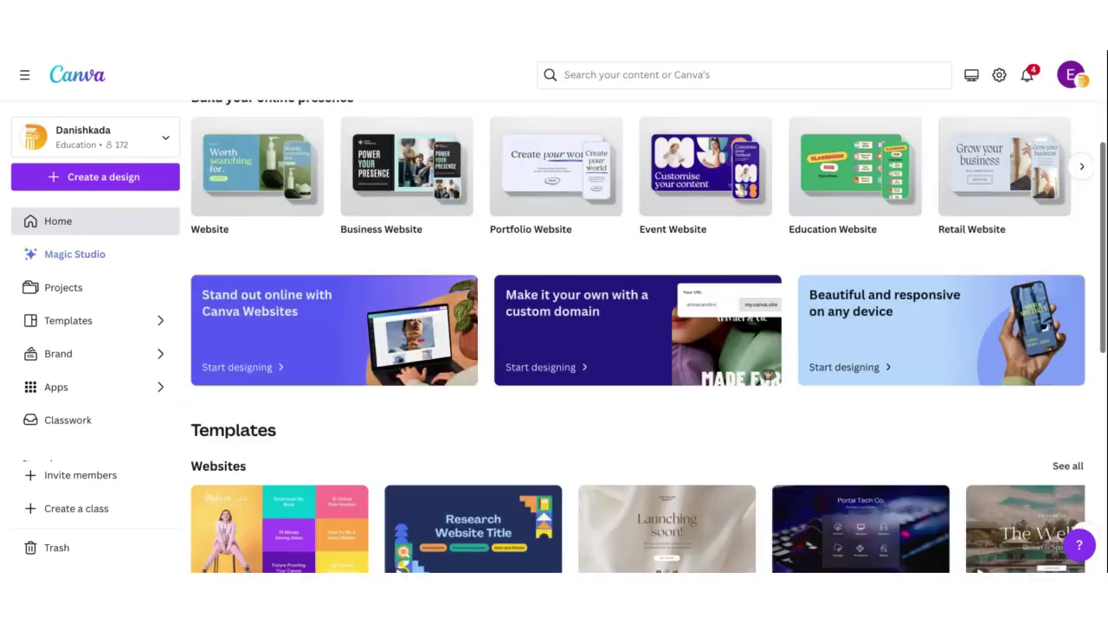
scroll(855, 303, down, 4)
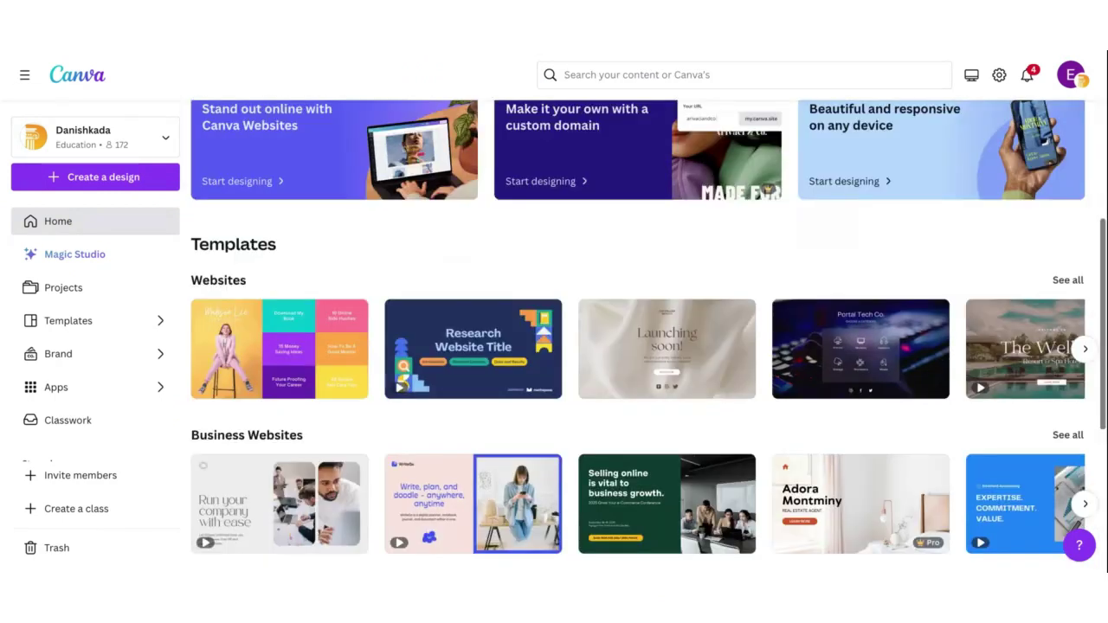
scroll(856, 304, down, 1)
scroll(855, 303, down, 3)
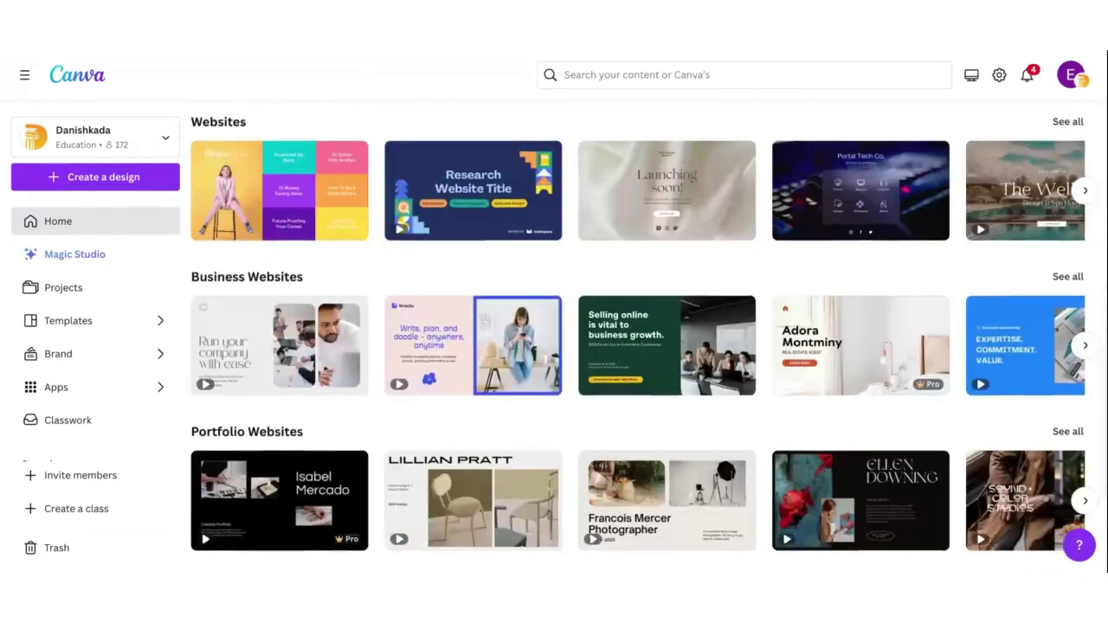
scroll(543, 487, down, 3)
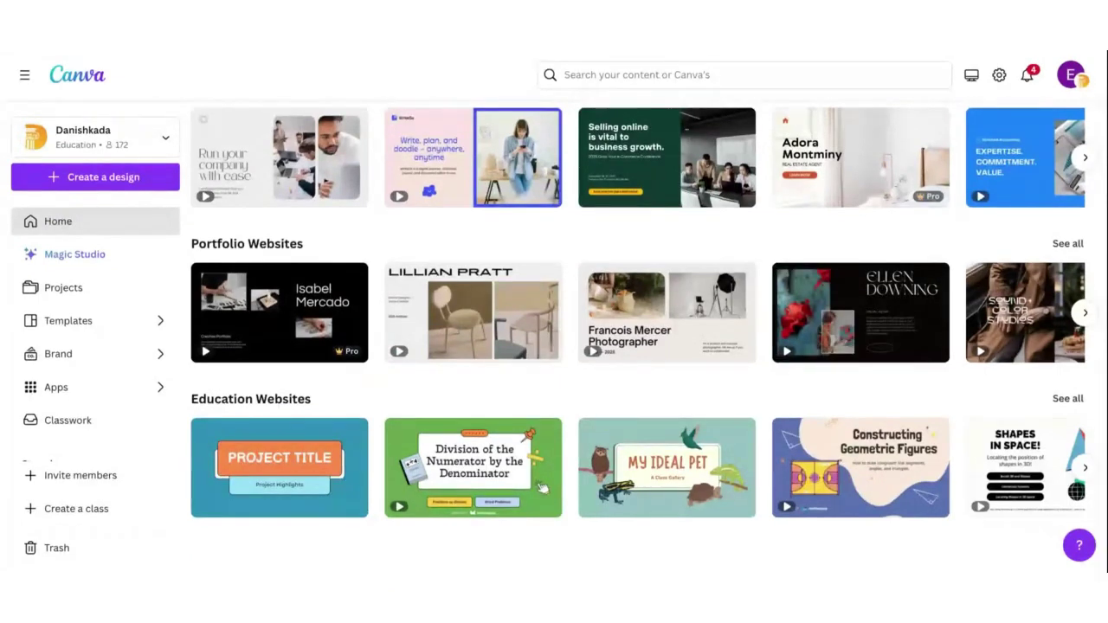
scroll(543, 487, up, 1)
scroll(543, 500, down, 1)
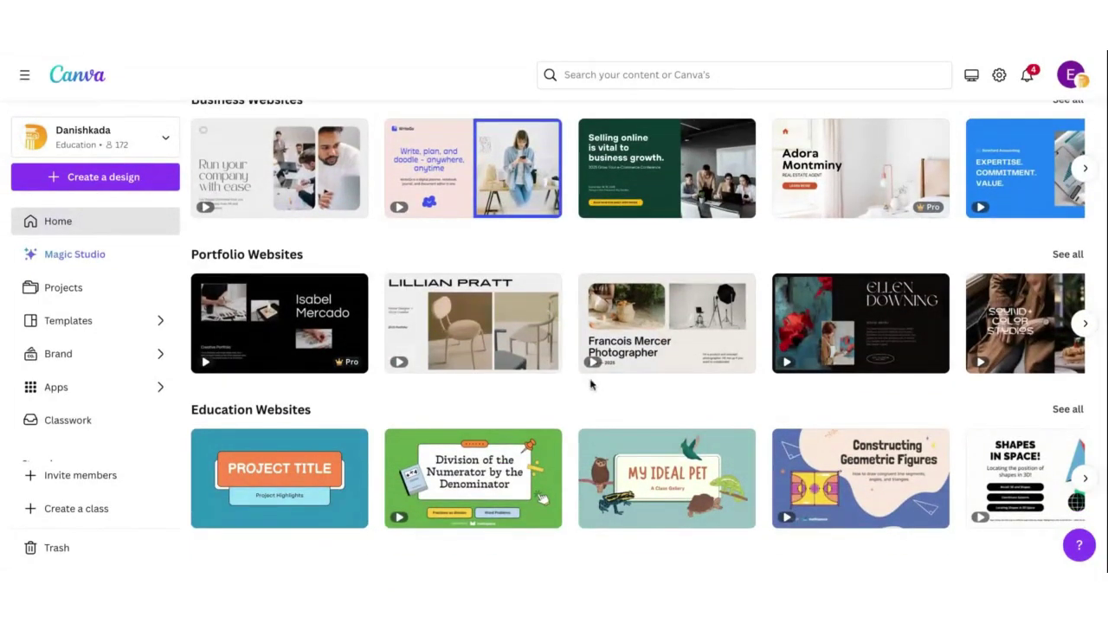
scroll(585, 414, up, 1)
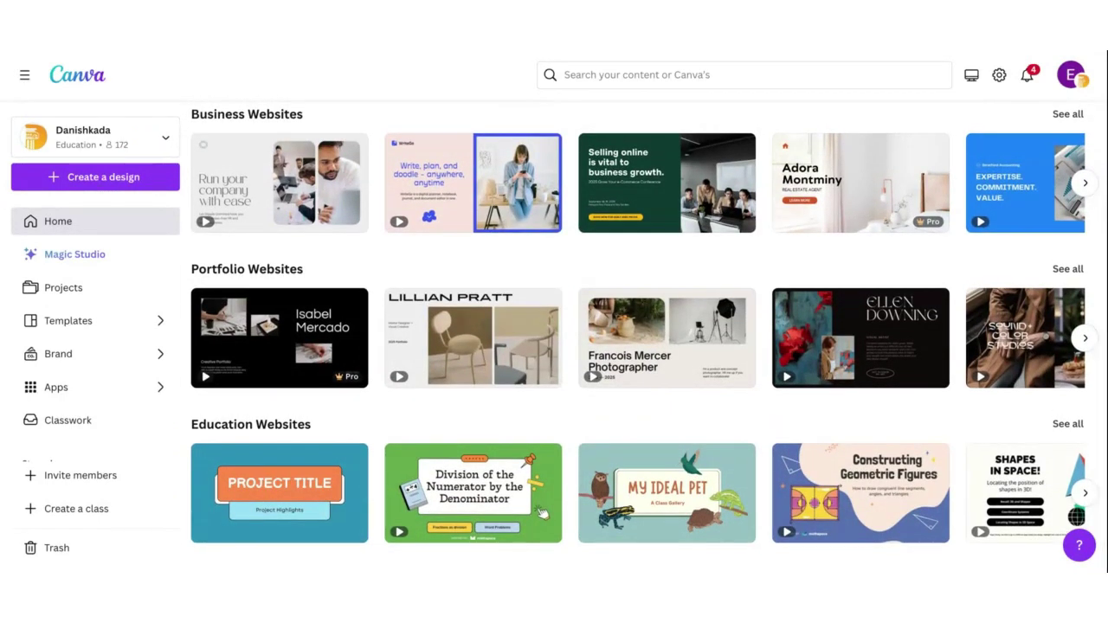
scroll(541, 512, up, 10)
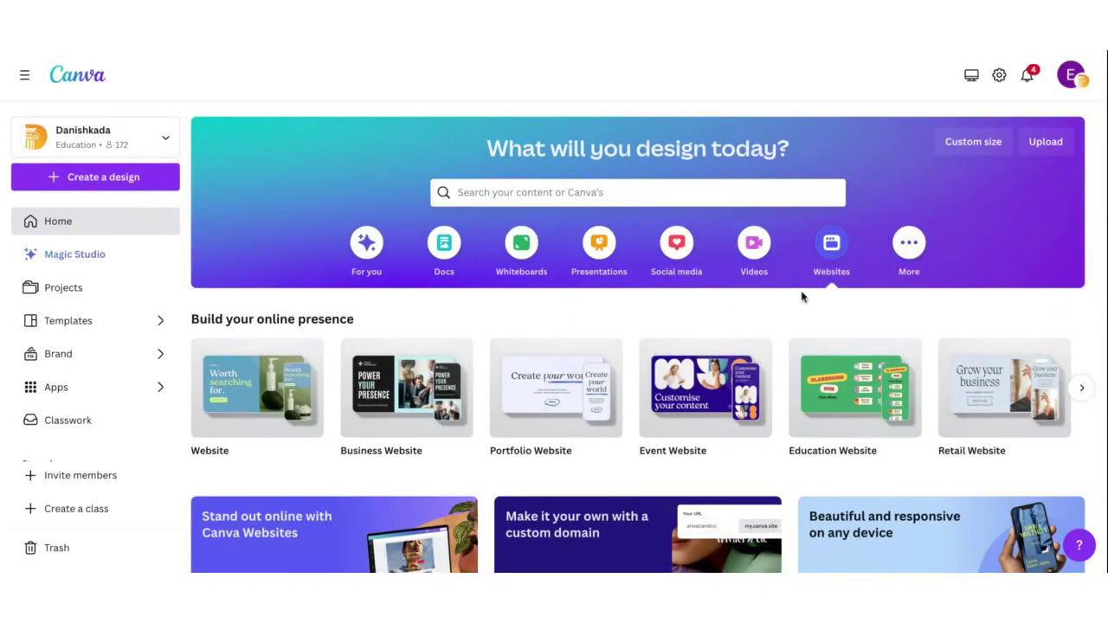
Step: Browse the More design types and their infographic, photo collage, desktop wallpaper, graph and book cover templates, and return to the start of the page
click(911, 245)
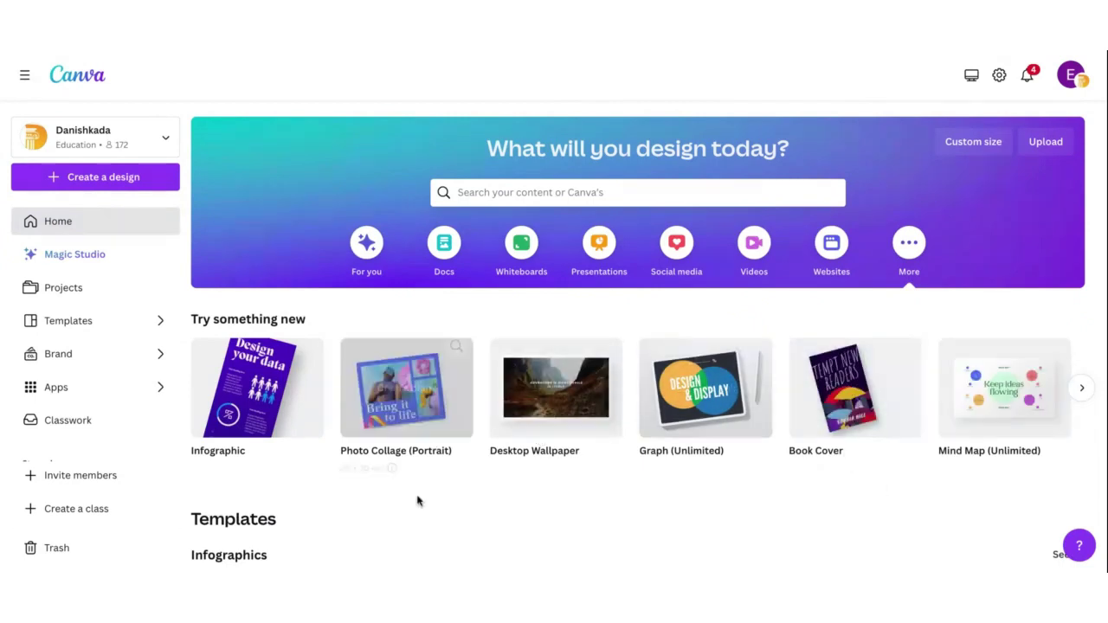
scroll(417, 502, down, 3)
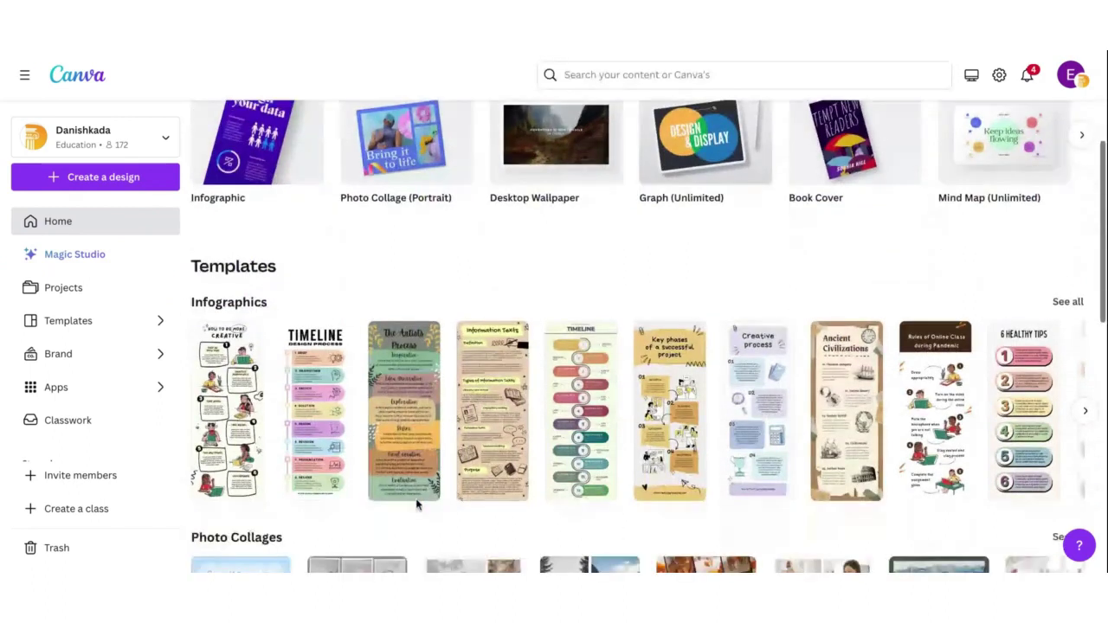
scroll(416, 504, down, 5)
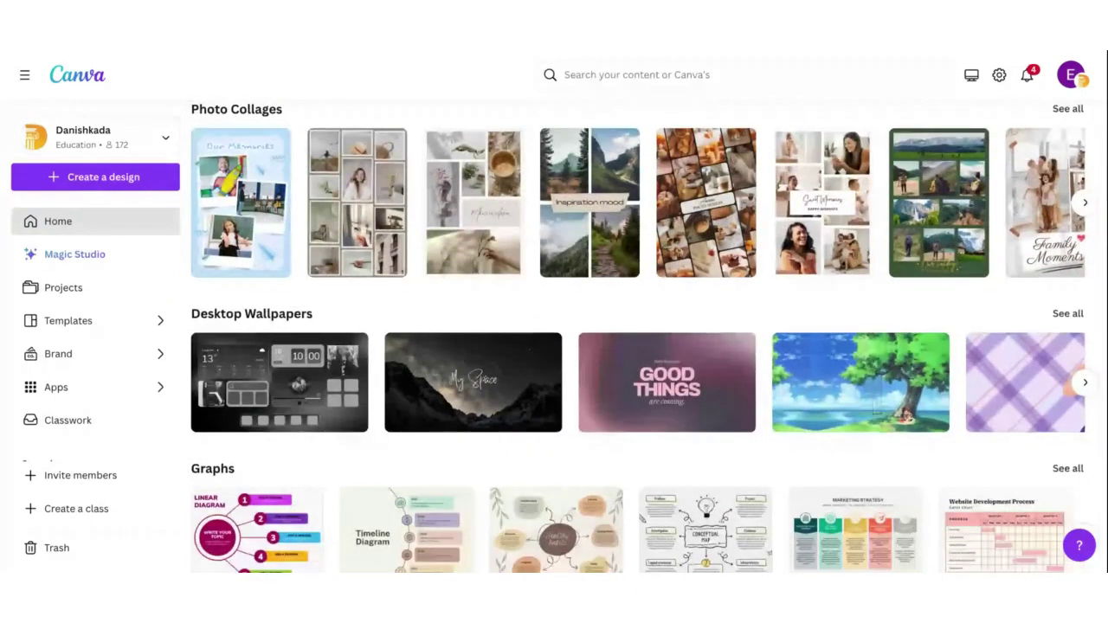
scroll(420, 490, down, 3)
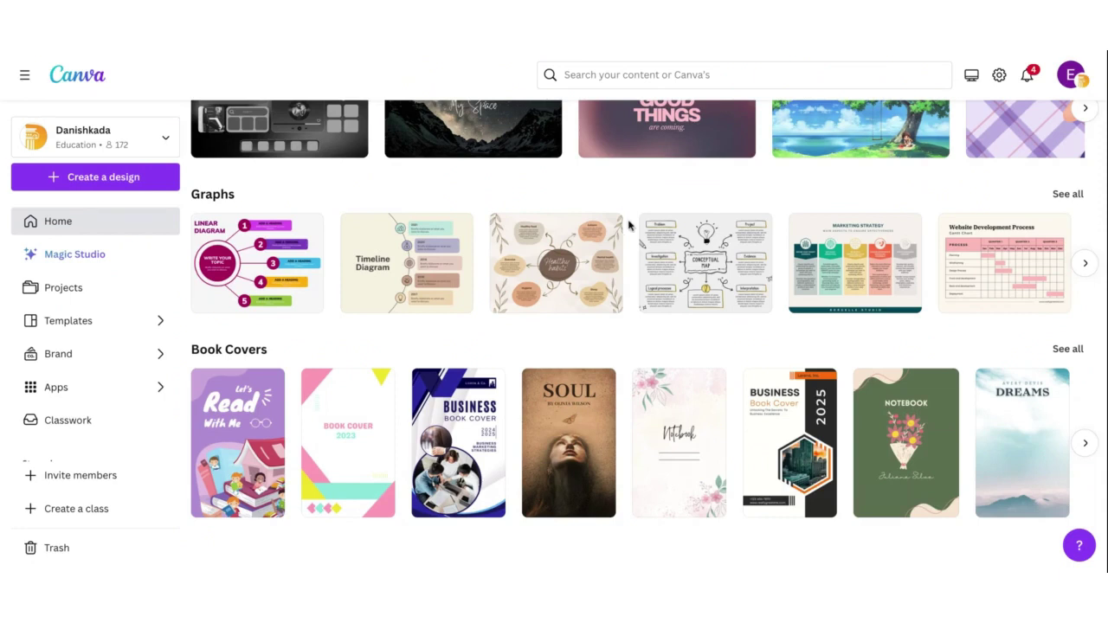
scroll(630, 224, up, 5)
scroll(629, 225, up, 4)
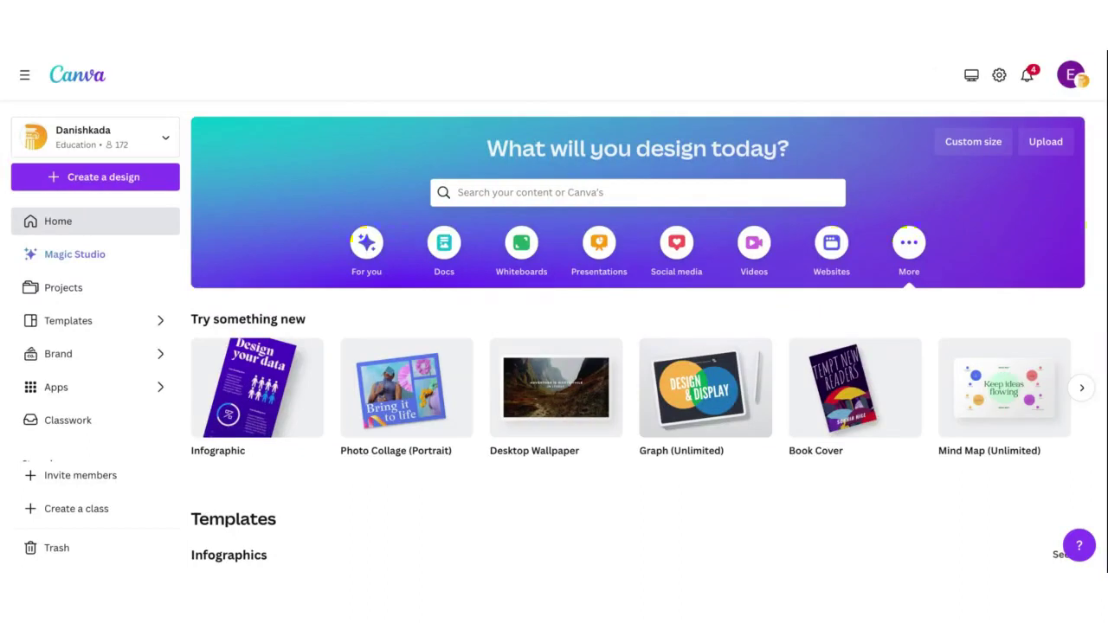
Step: View the account settings page and the Business and Education site menus, and return to the home page
click(997, 76)
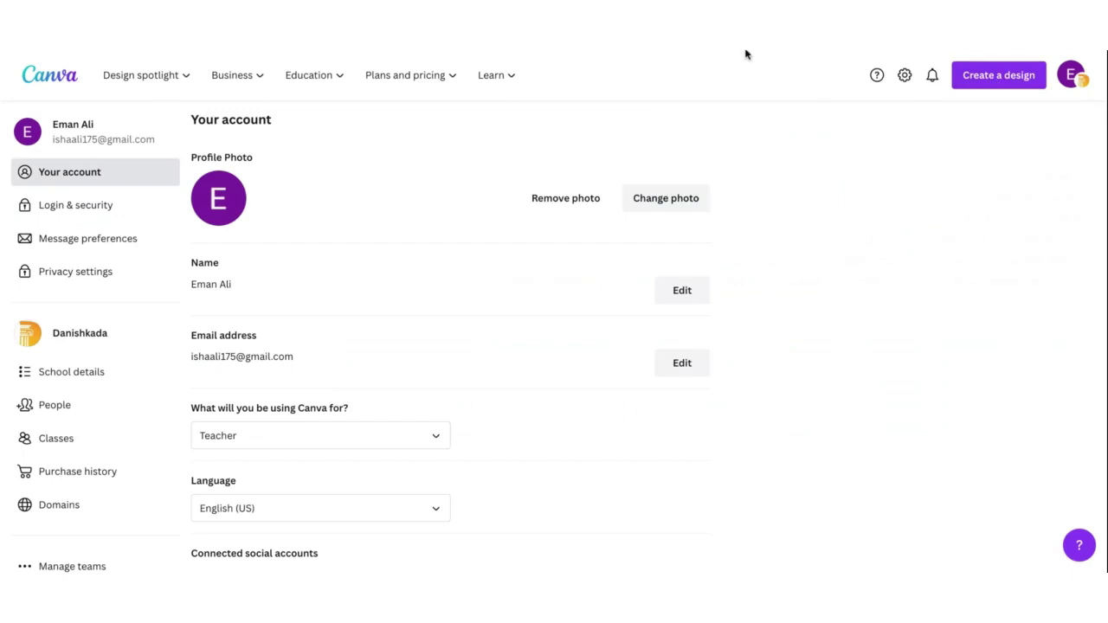
mouse_move(222, 78)
mouse_move(151, 89)
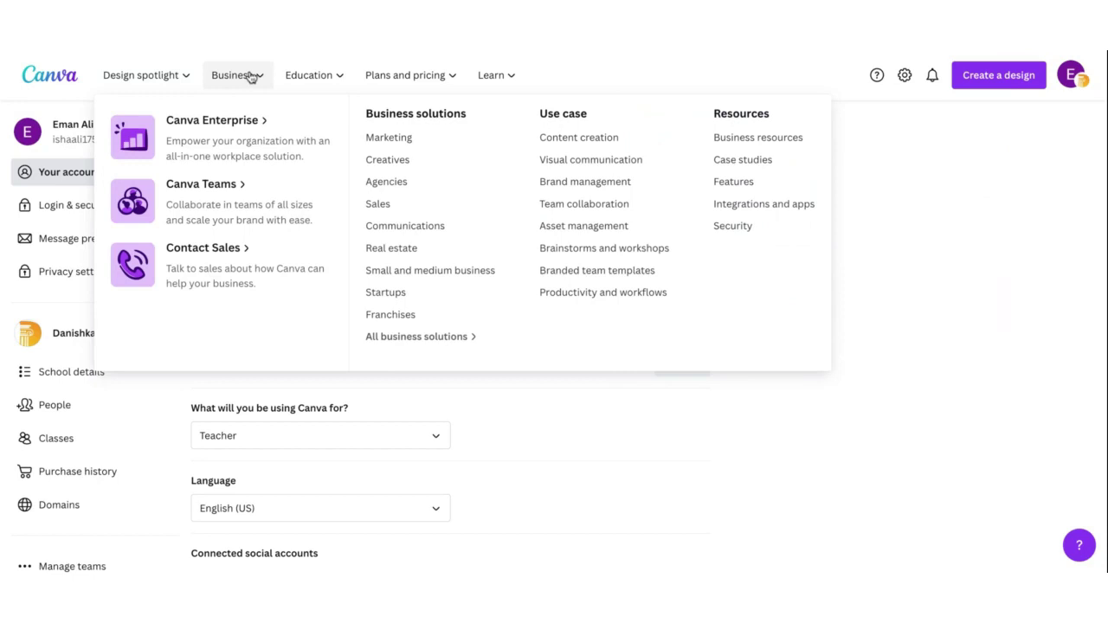
mouse_move(317, 77)
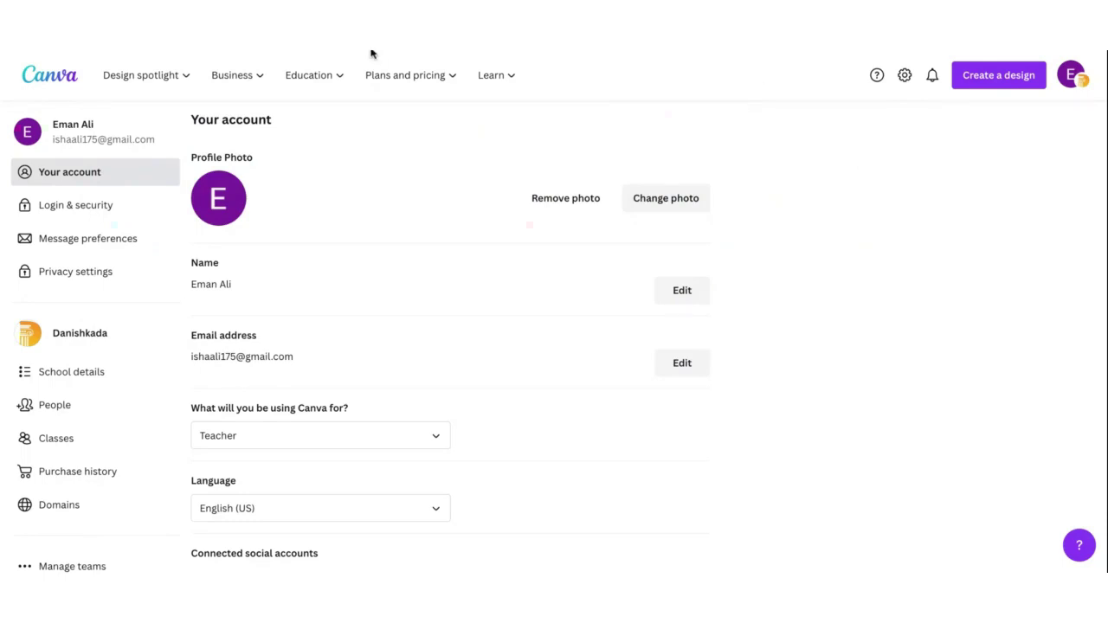
key(alt+Left)
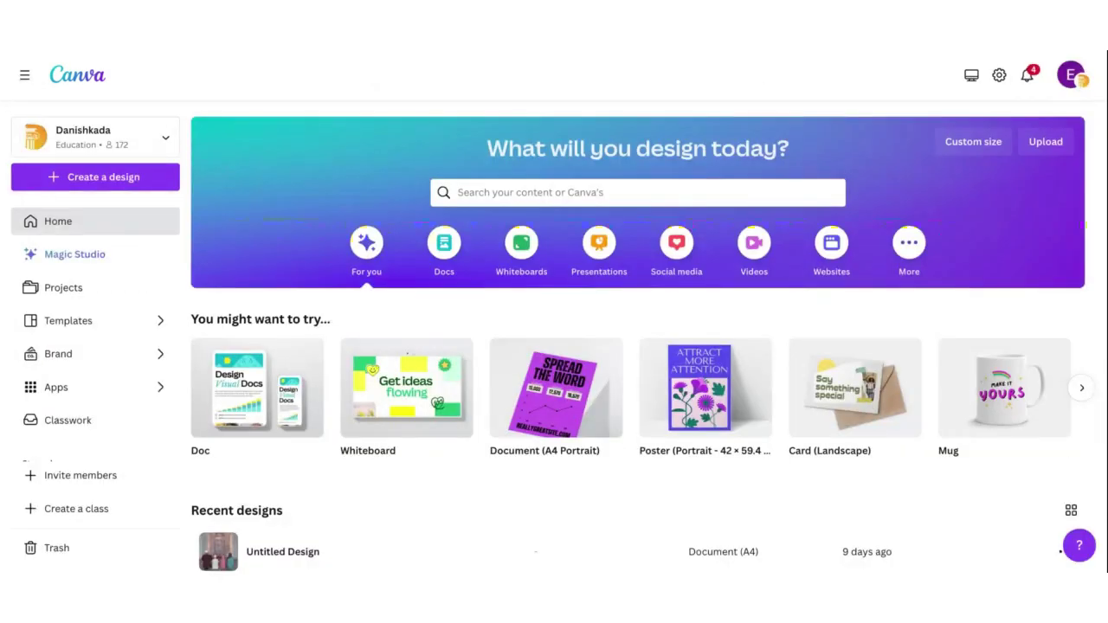
Step: Create a new Document (A4 Portrait) design and add a second blank page
click(106, 178)
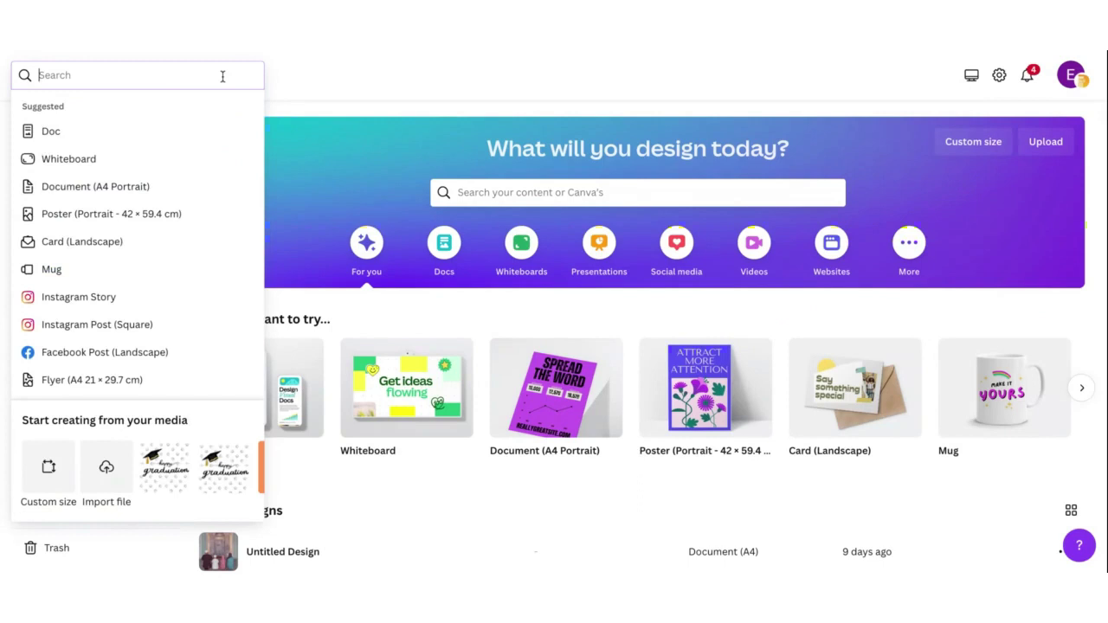
click(136, 193)
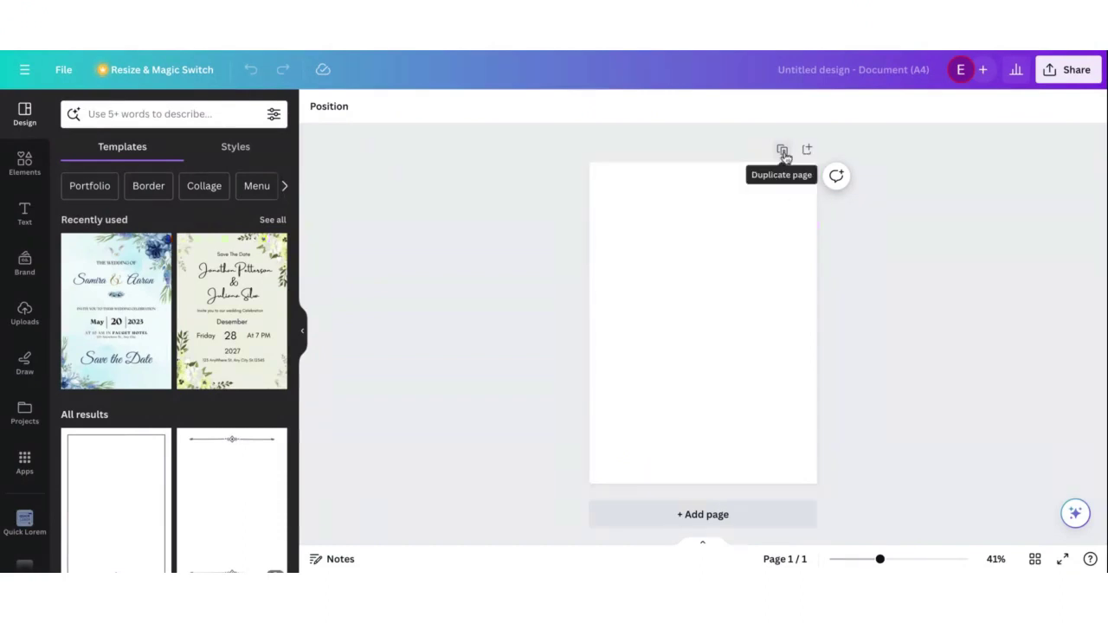
click(747, 263)
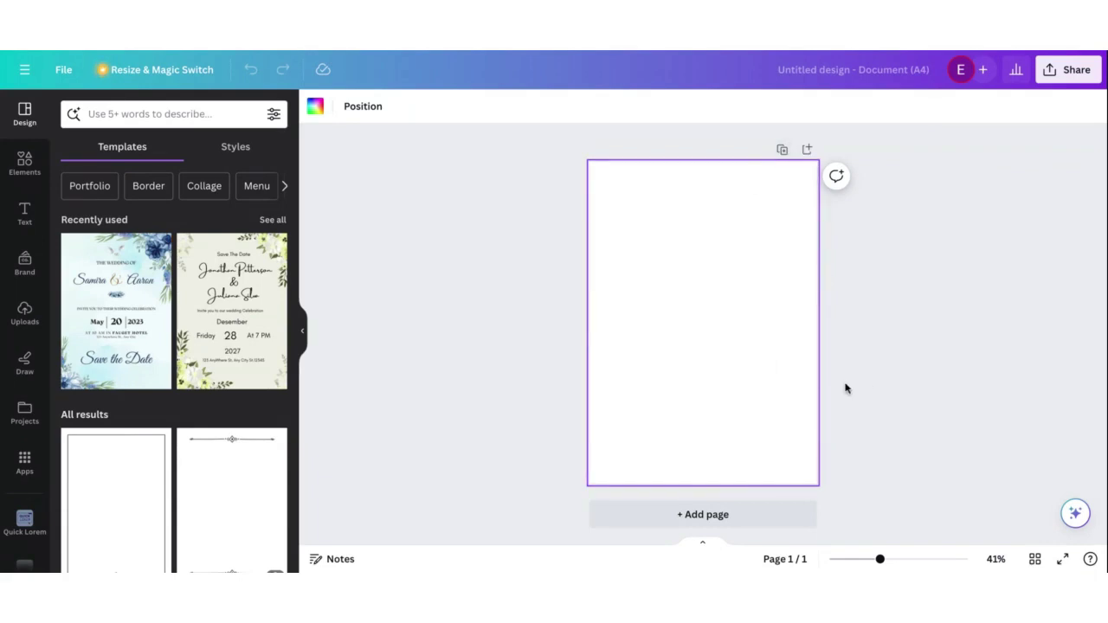
click(685, 517)
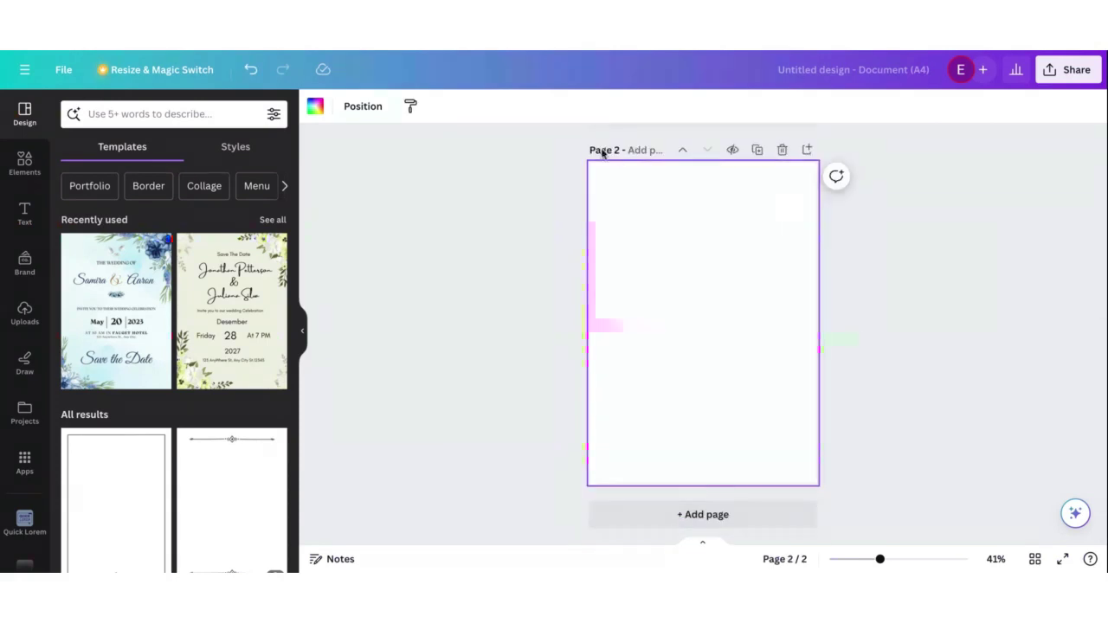
Step: Move the first page down one place and return it to the first position
scroll(825, 229, up, 2)
scroll(826, 230, up, 4)
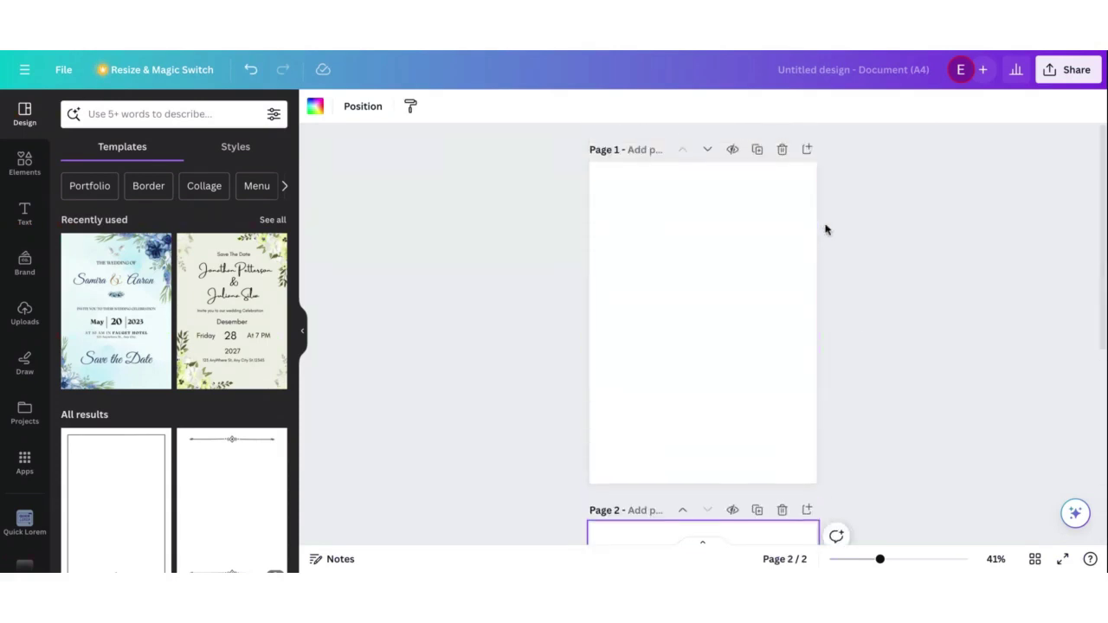
click(707, 149)
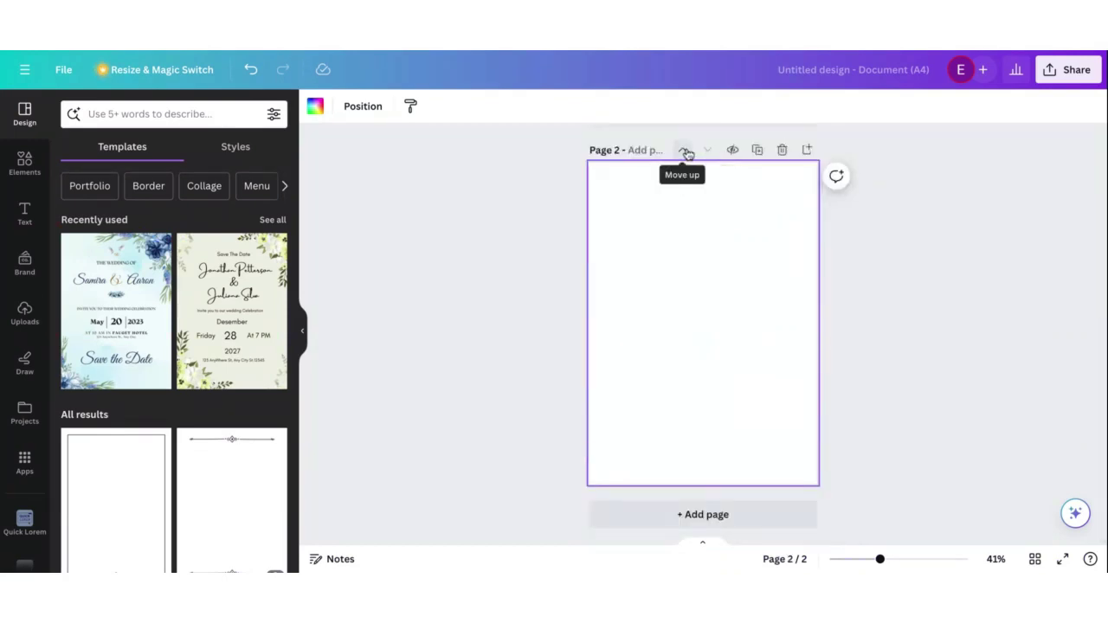
click(685, 151)
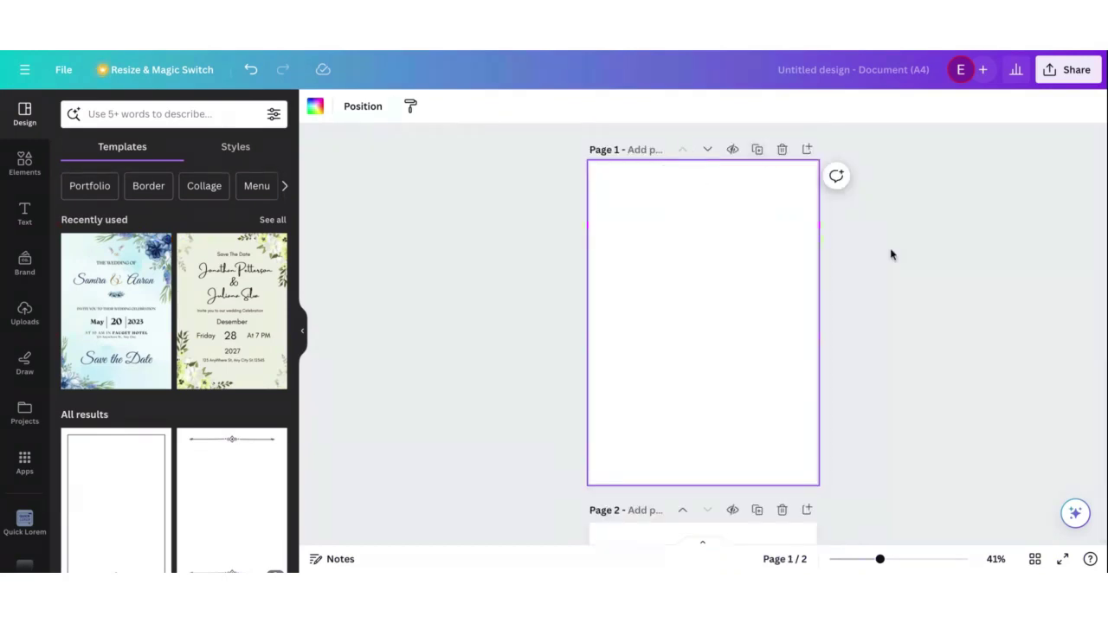
Step: Add a third blank page at the end of the document and look through all the pages
scroll(892, 254, down, 5)
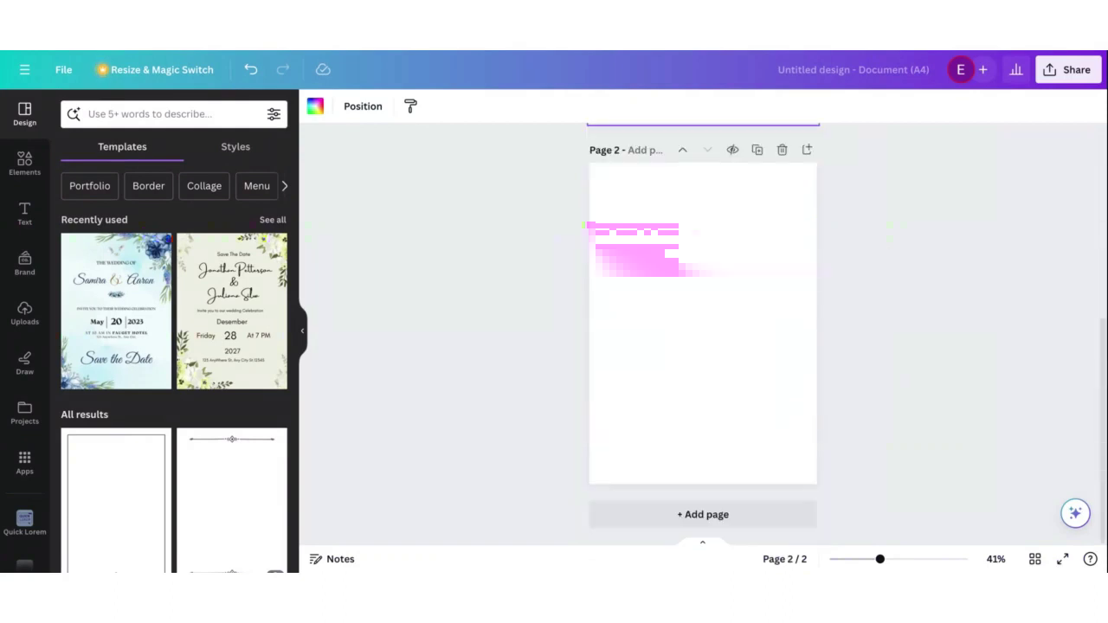
click(712, 516)
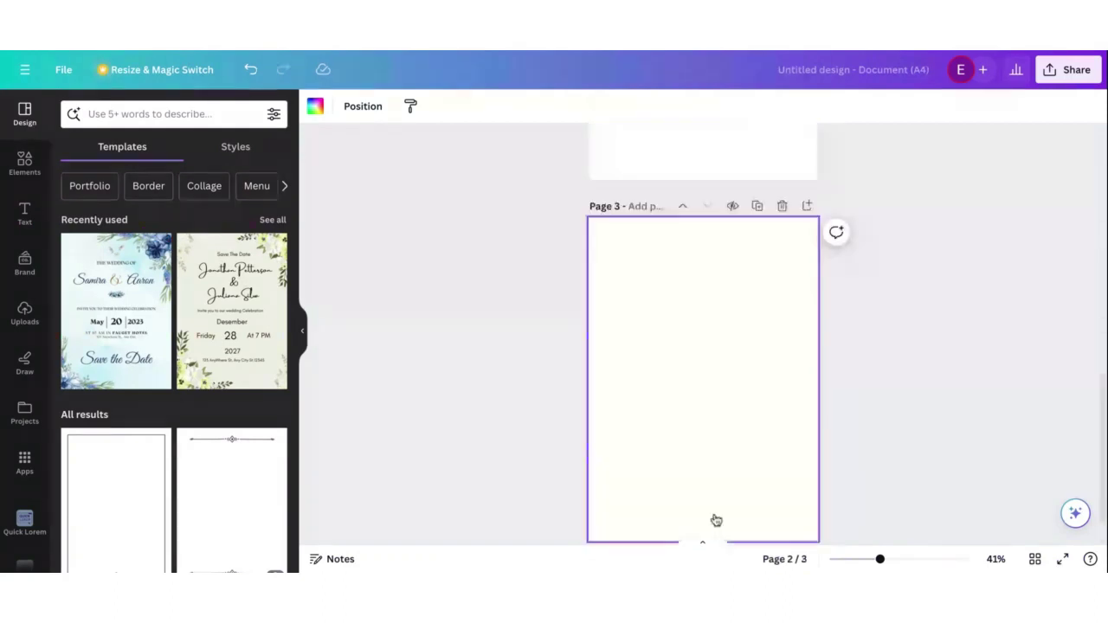
scroll(857, 254, up, 10)
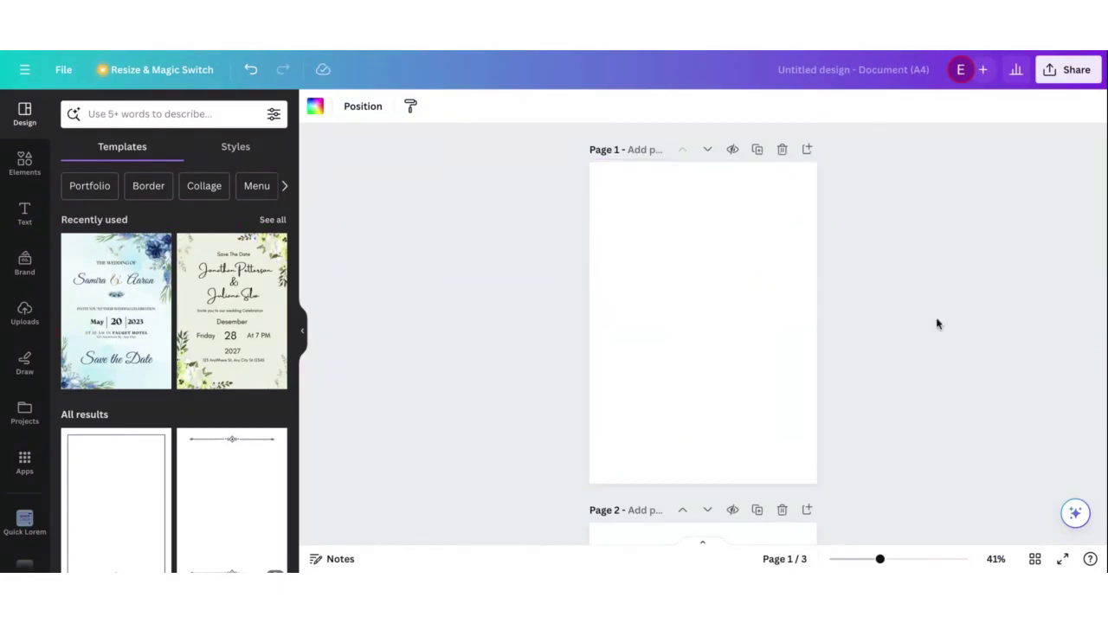
scroll(937, 324, down, 3)
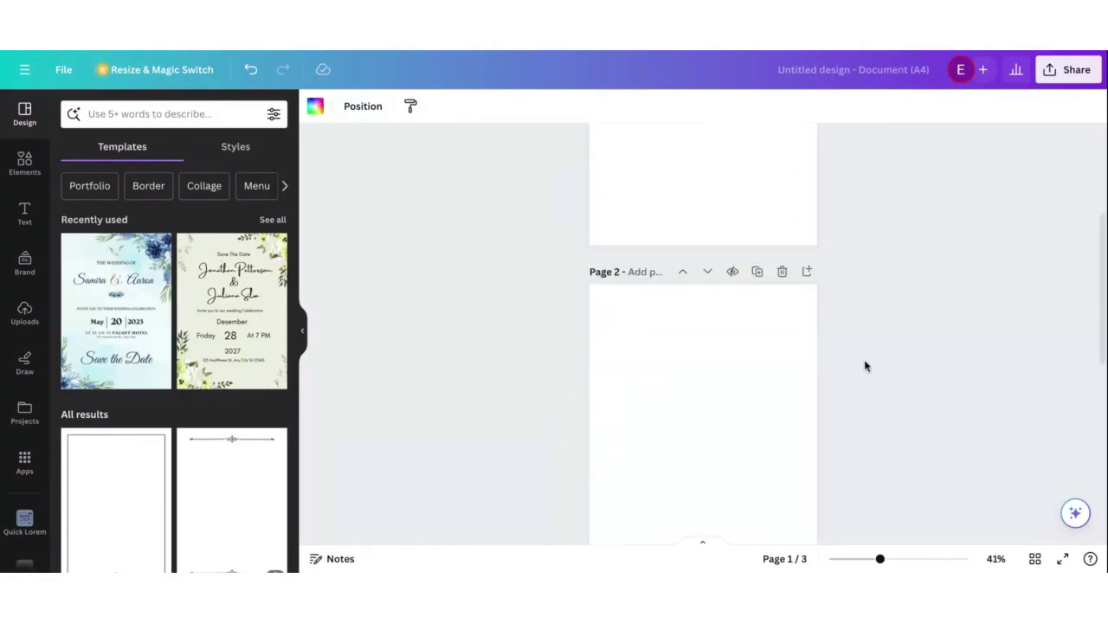
scroll(866, 367, down, 5)
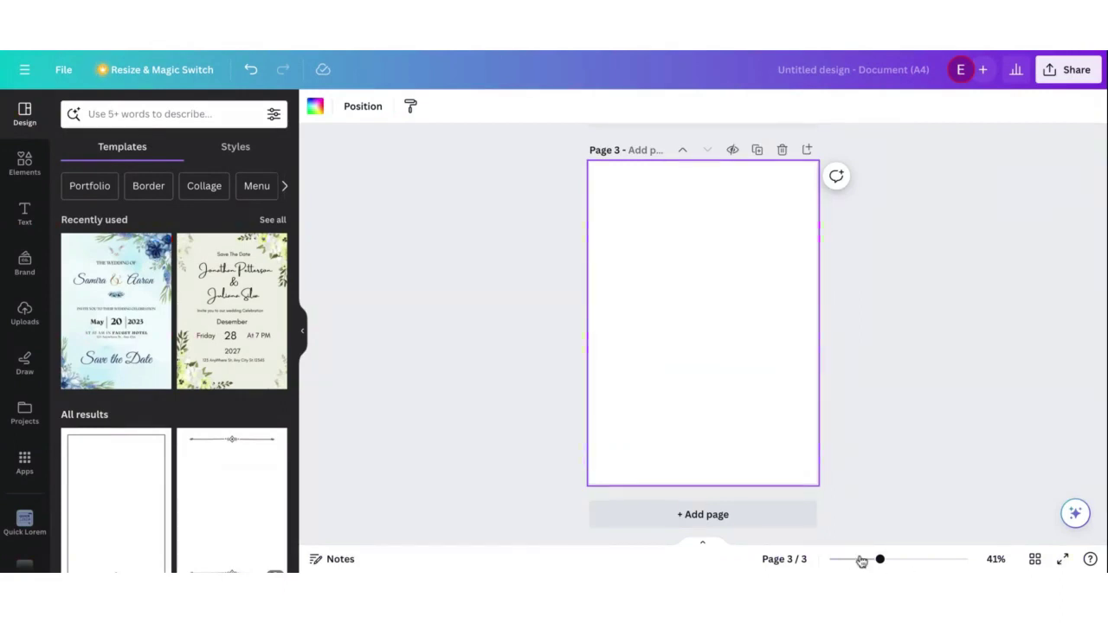
Step: Zoom the canvas out to 10% to see all three pages, and set the zoom to 28%
drag(880, 560, 828, 561)
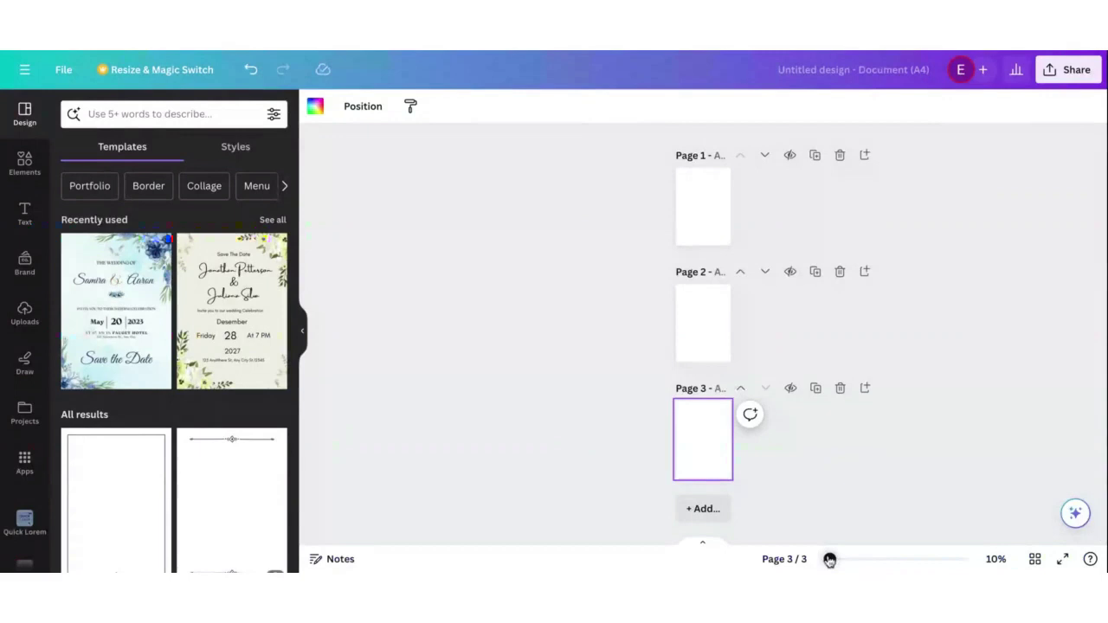
drag(829, 560, 866, 559)
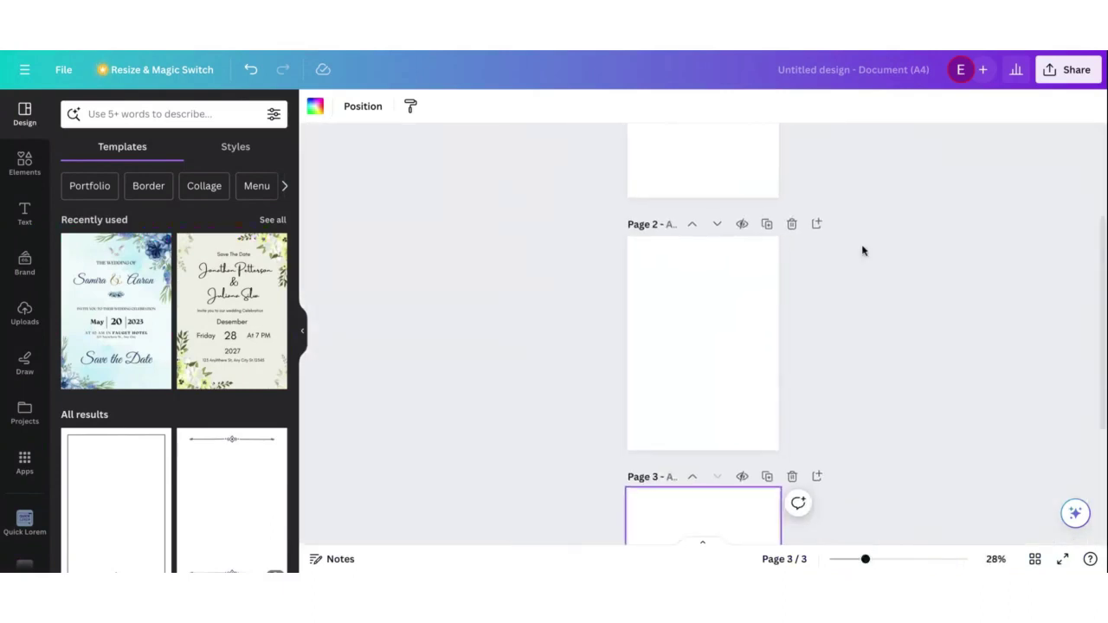
Step: Delete the first of the three pages
scroll(866, 225, up, 3)
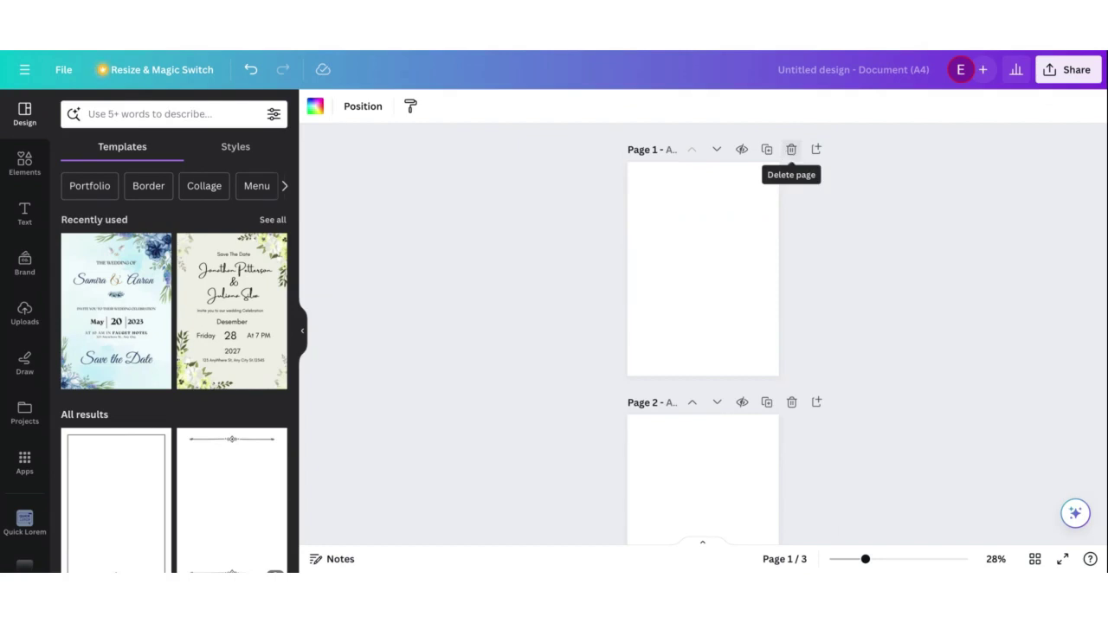
click(789, 151)
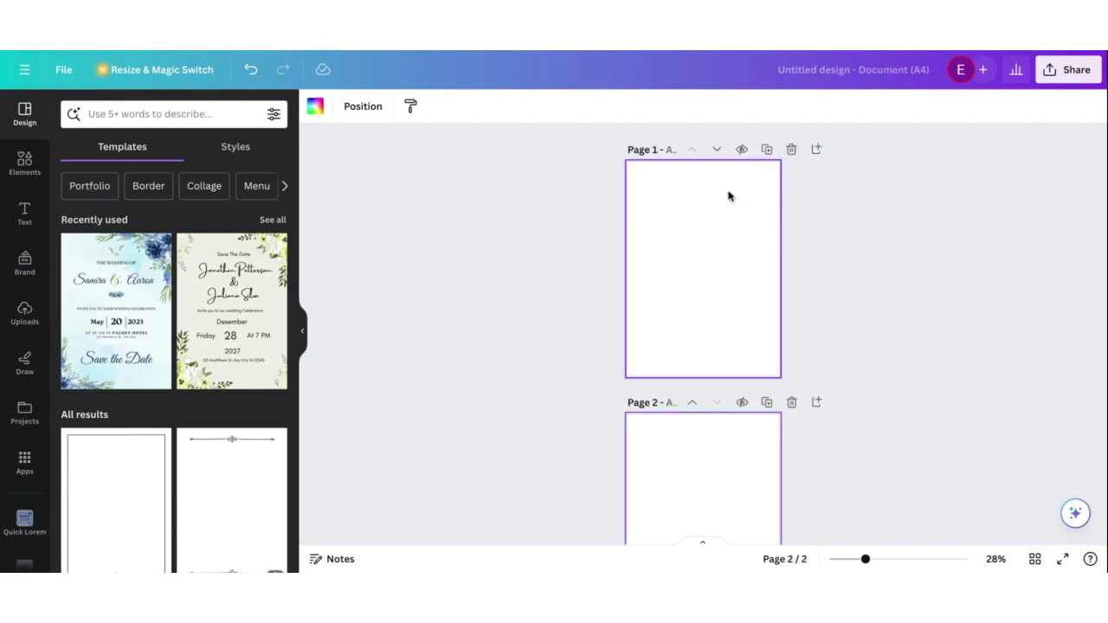
scroll(750, 460, down, 2)
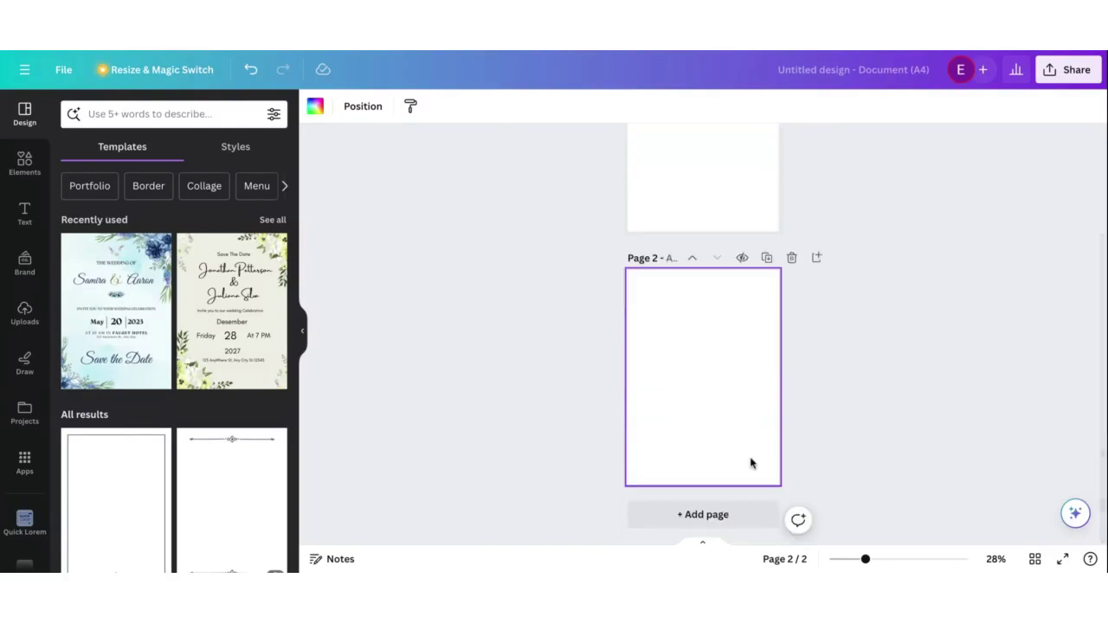
Step: Hide the first page and make it visible again
scroll(732, 373, up, 2)
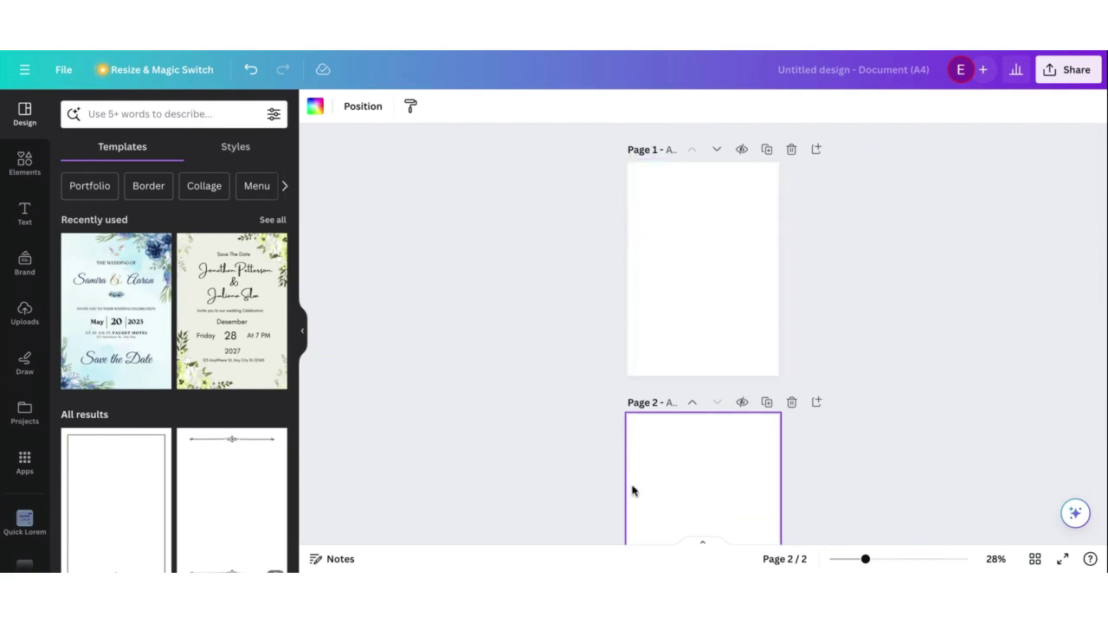
click(743, 151)
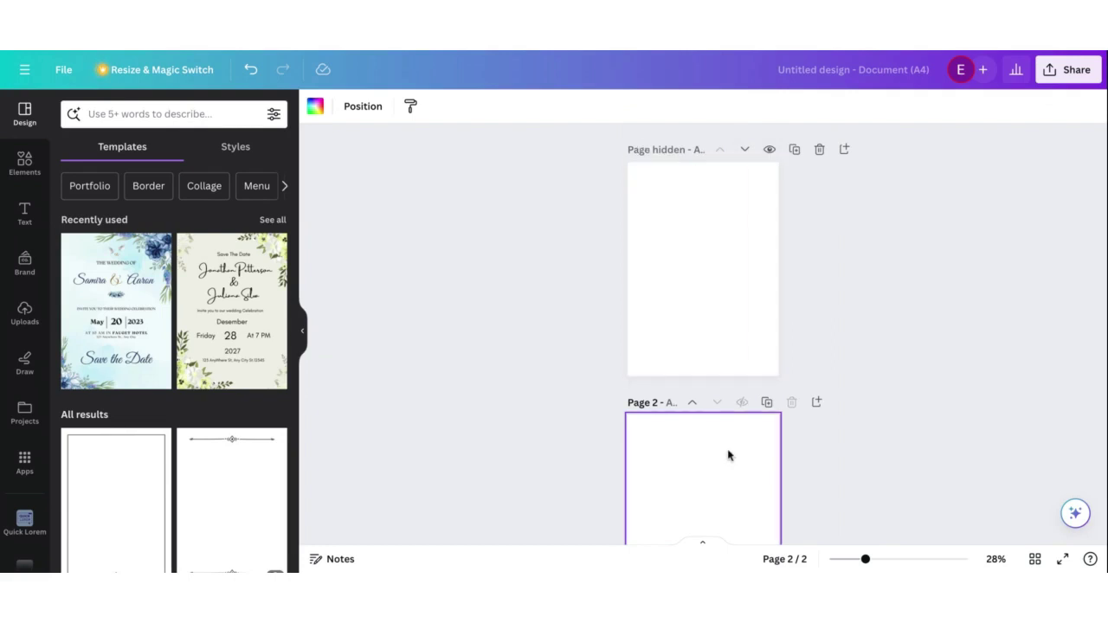
click(770, 151)
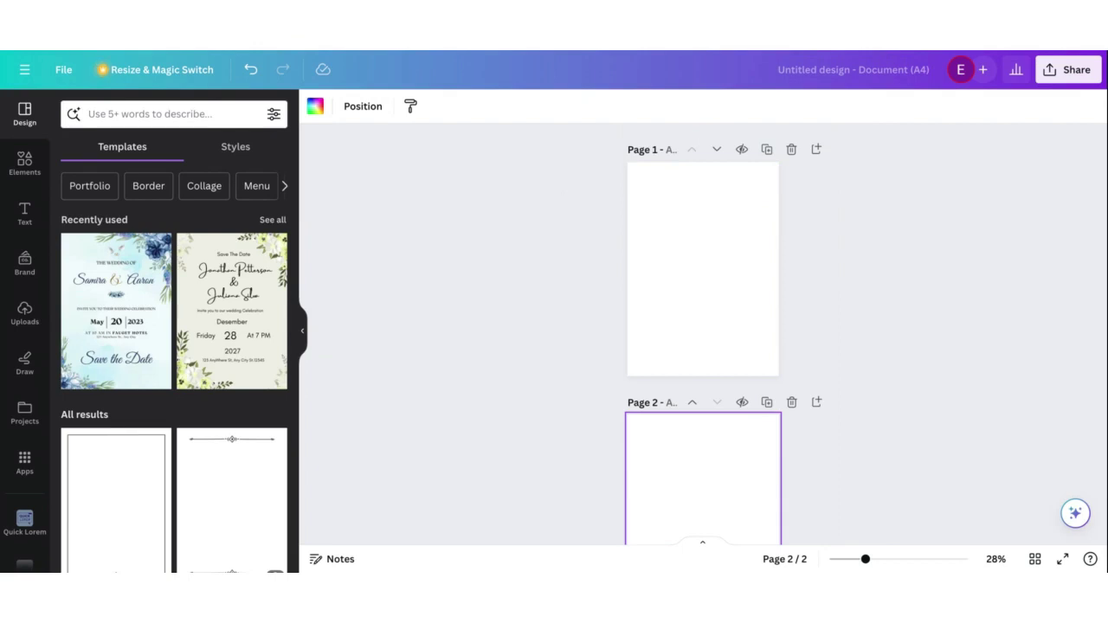
Step: Preview the design in full screen and return to the editor
click(1063, 559)
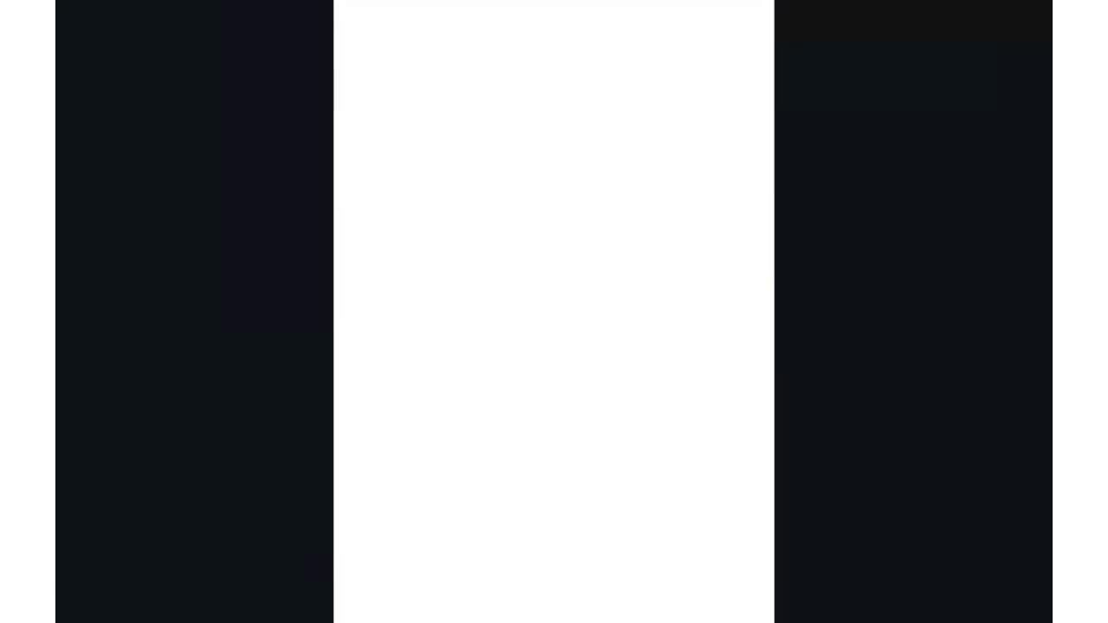
click(1019, 596)
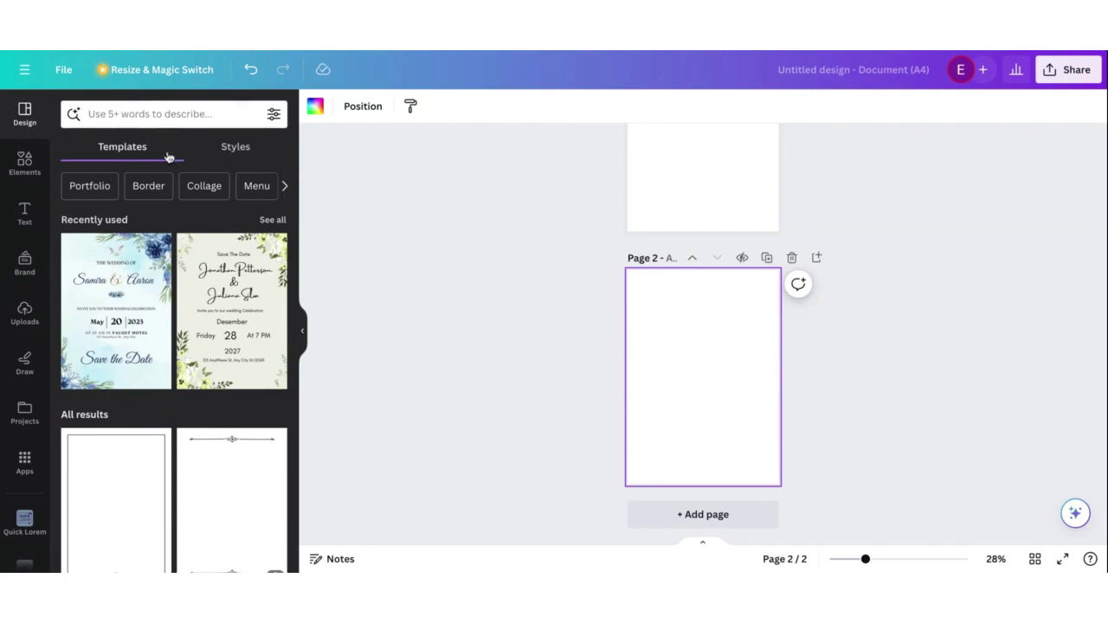
Step: Browse the recently used designs and the bordered page templates offered for the document
scroll(170, 401, down, 2)
scroll(171, 401, down, 2)
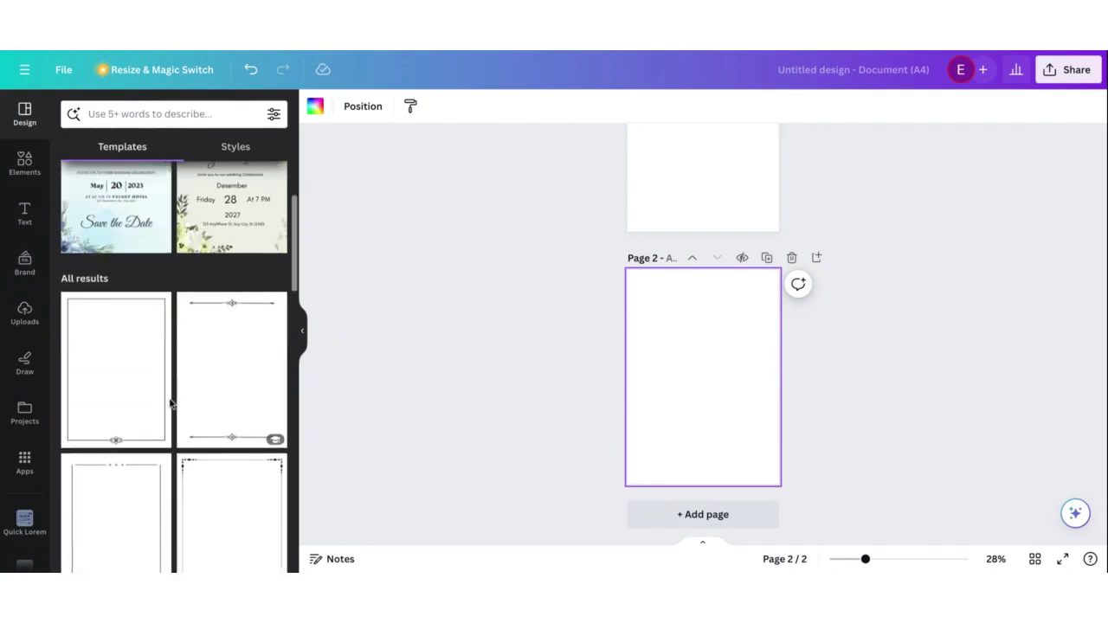
scroll(171, 407, up, 4)
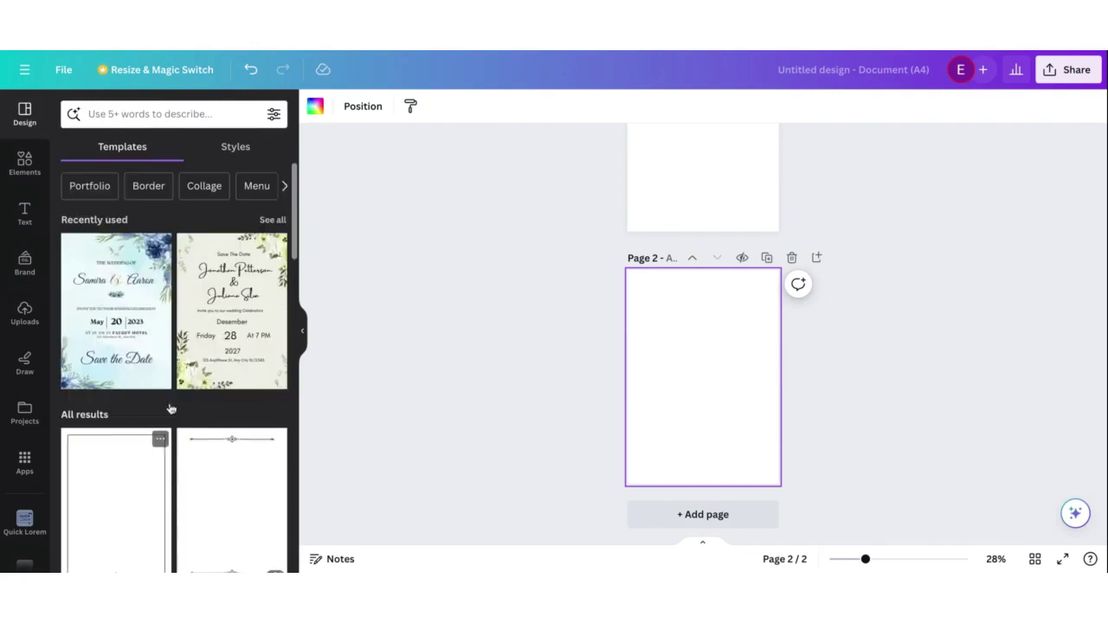
Step: Insert the wooden chair graphic from the elements library onto page 2
click(24, 164)
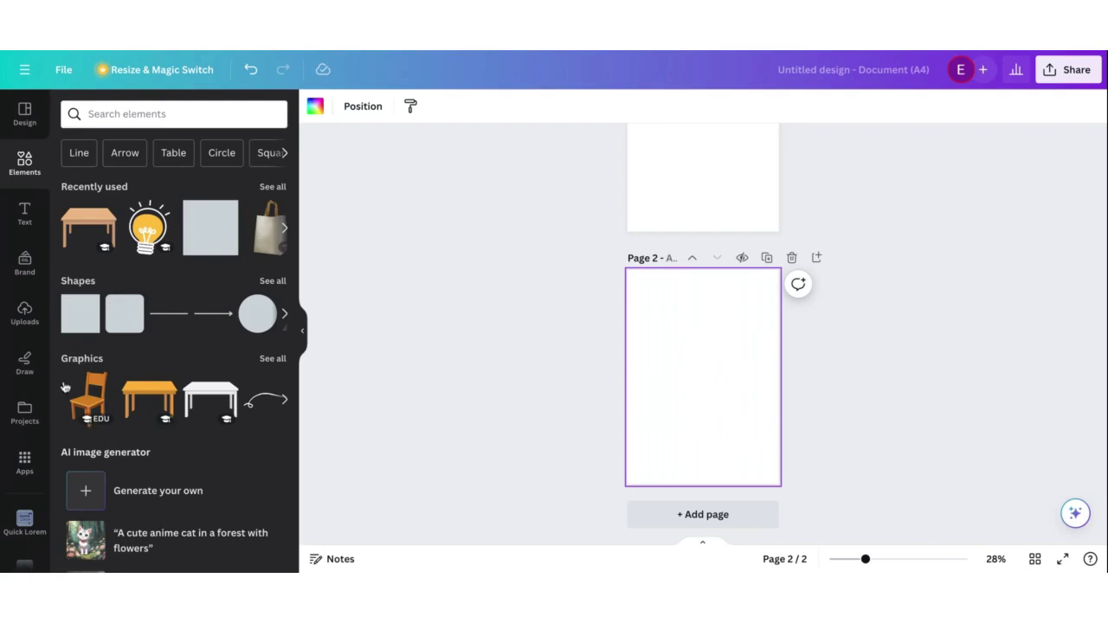
click(88, 400)
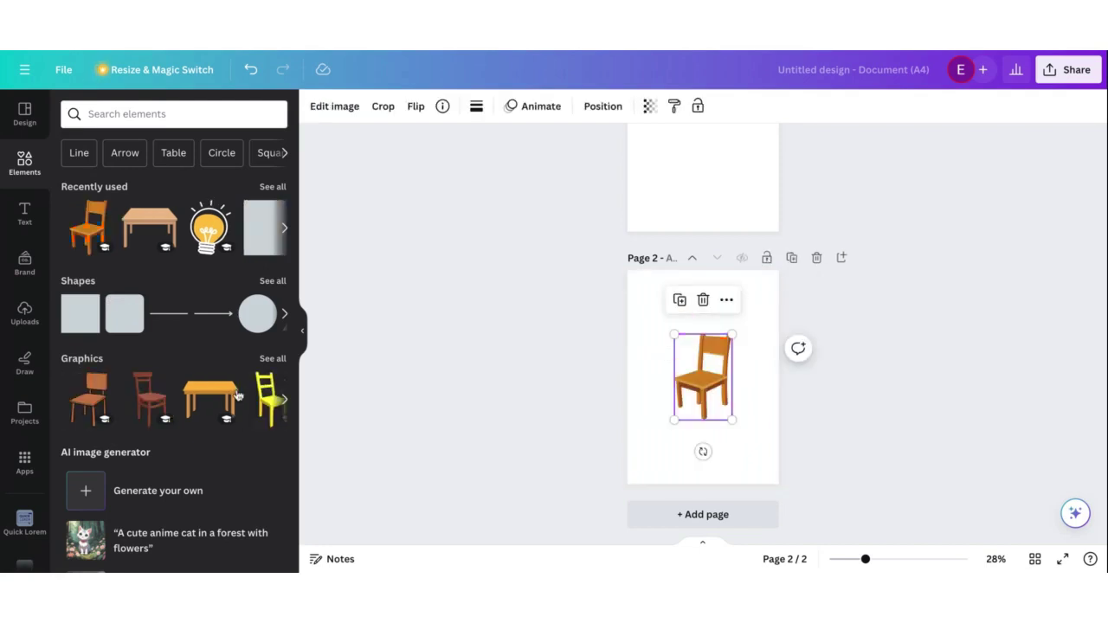
Step: Insert the orange wooden table graphic on page 2 and arrange it with the chair so that the chair sits above the tabletop
click(216, 397)
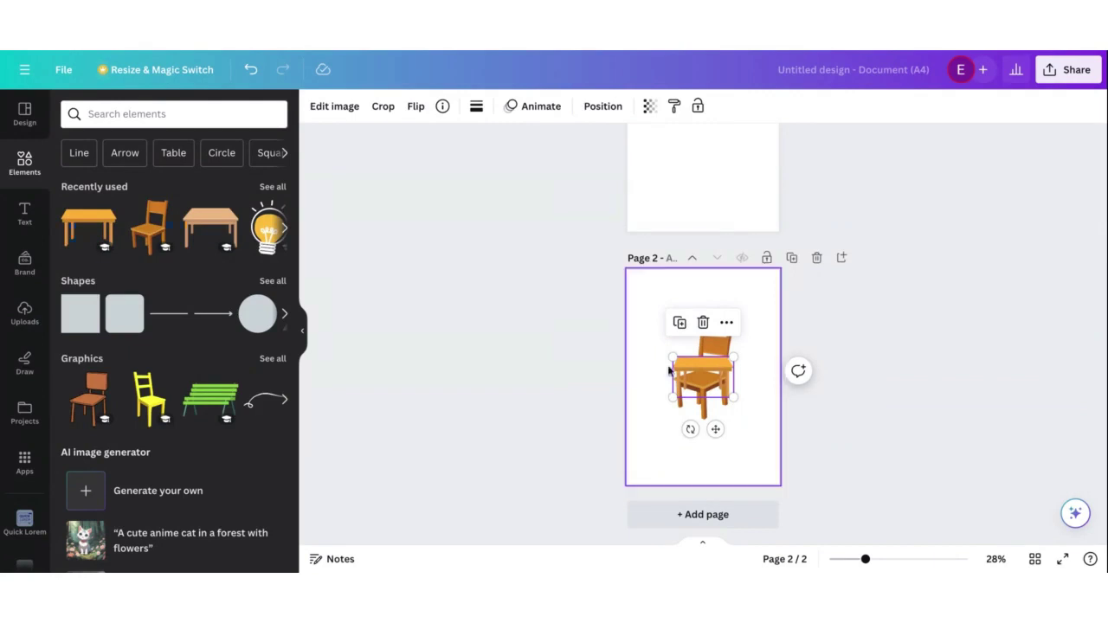
drag(698, 367, 740, 349)
click(865, 391)
click(719, 350)
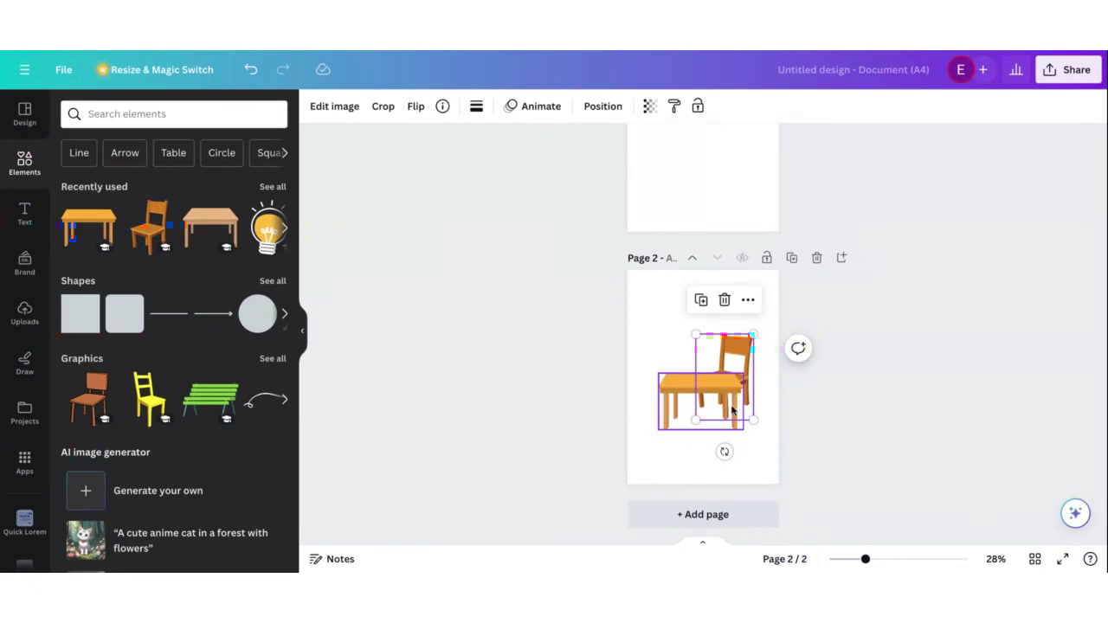
drag(716, 397, 693, 353)
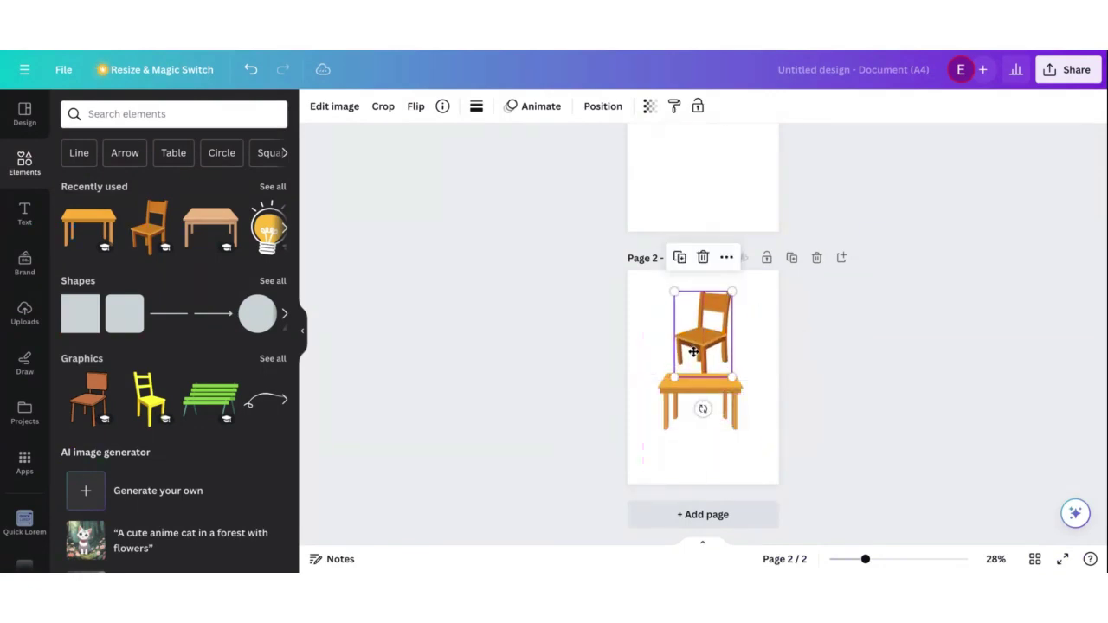
Step: Delete the table and the chair graphics from page 2
click(702, 398)
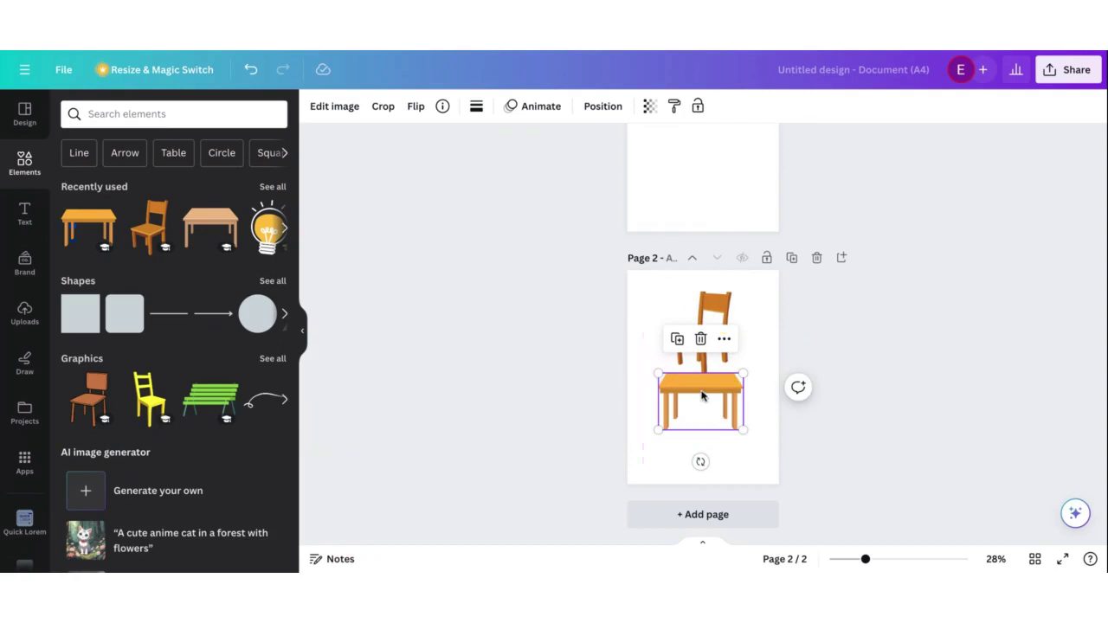
click(702, 352)
click(702, 361)
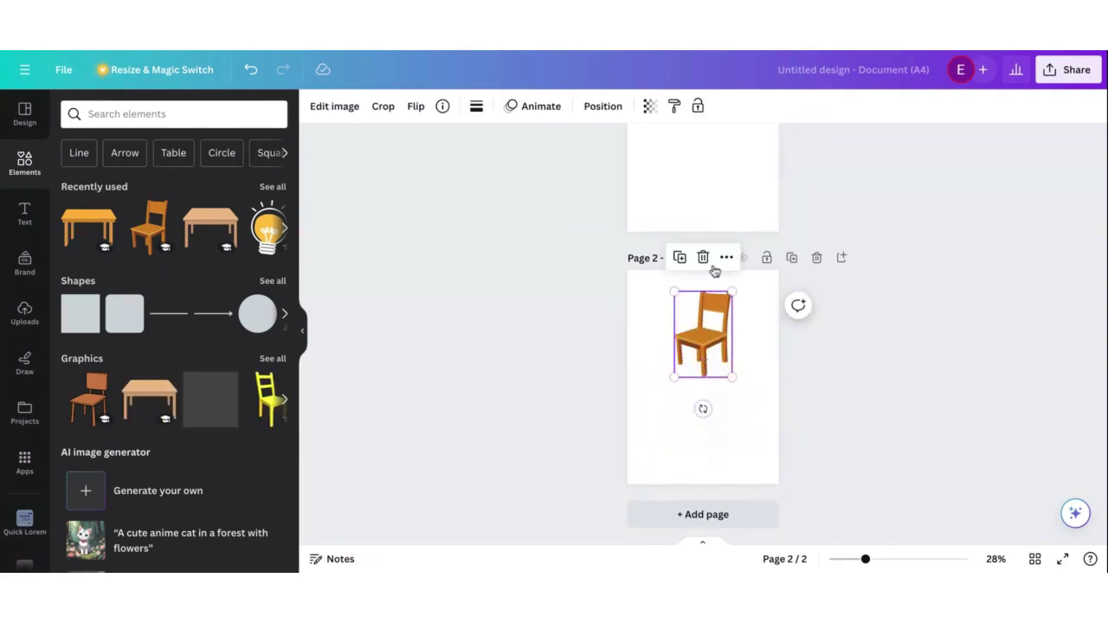
click(702, 257)
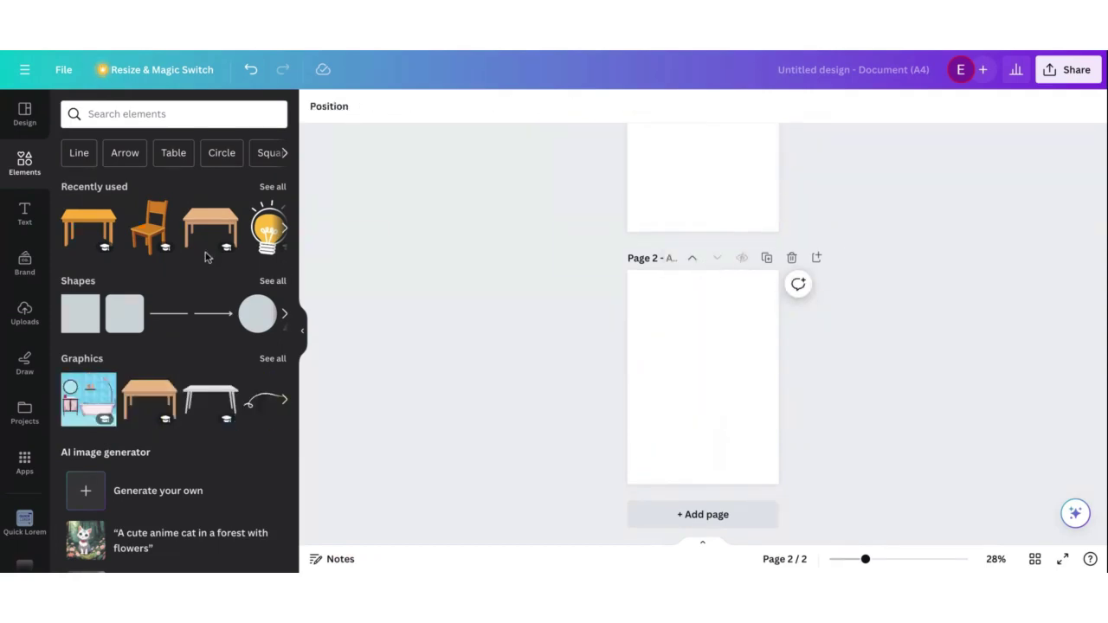
Step: Review the default text styles and font combinations, the brand kit with its colour palette, and the uploads
click(28, 211)
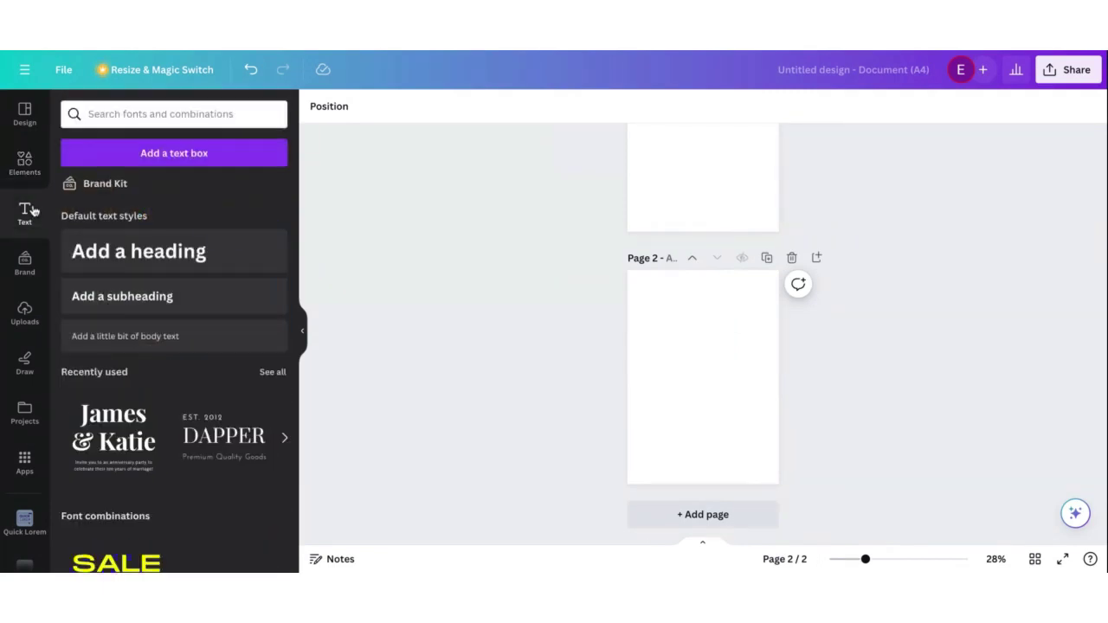
click(26, 264)
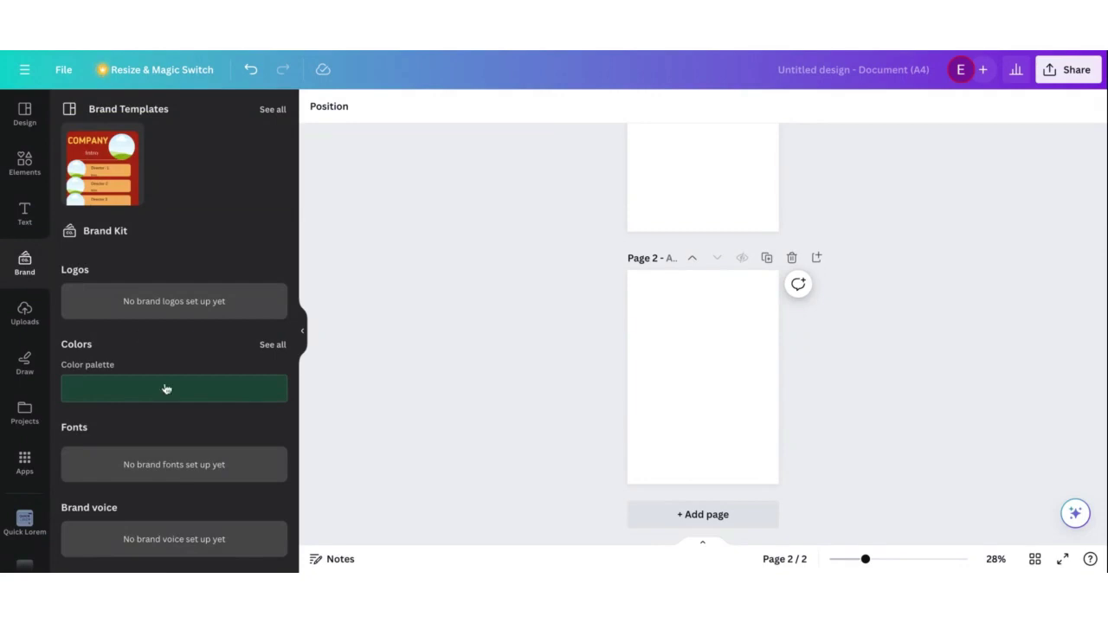
mouse_move(148, 389)
mouse_move(200, 389)
click(25, 315)
click(26, 270)
Step: Draw a freehand looping stroke with the blue pen on page 2 and another on page 1, and undo both
click(25, 366)
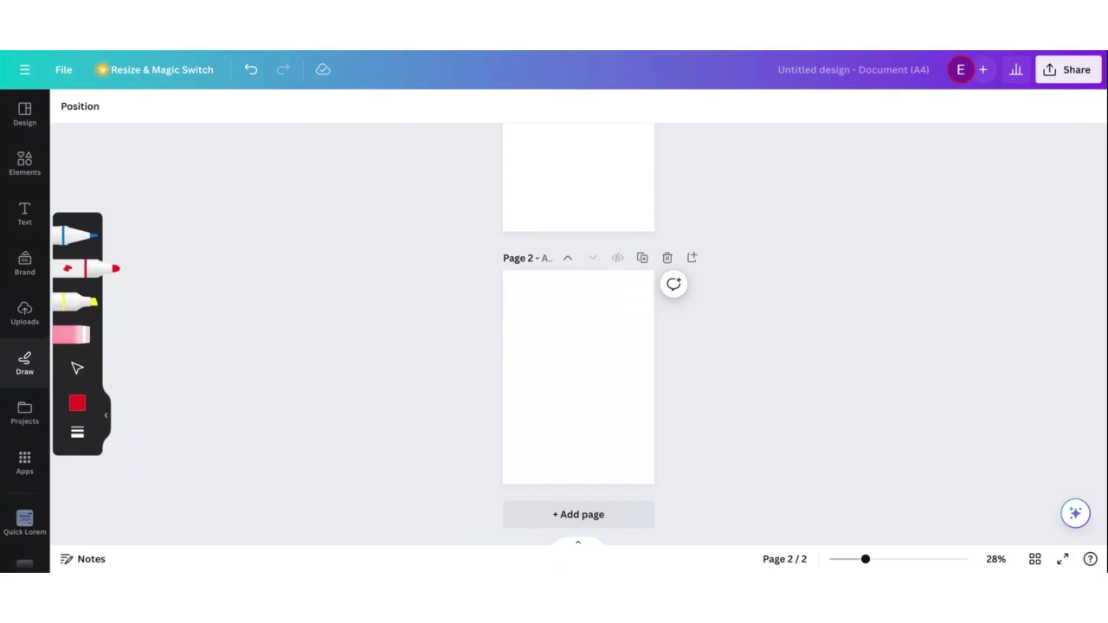
click(92, 239)
mouse_move(531, 379)
mouse_down()
mouse_move(542, 324)
mouse_move(565, 426)
mouse_move(586, 317)
mouse_move(603, 399)
mouse_move(588, 420)
mouse_move(686, 317)
mouse_up()
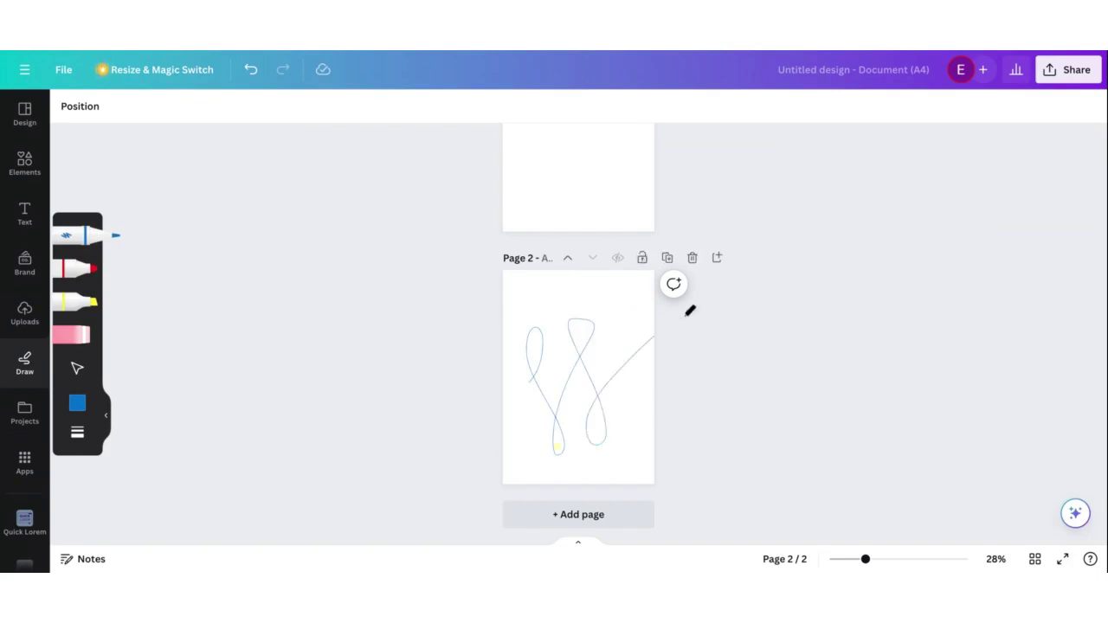
mouse_move(576, 184)
mouse_down()
mouse_move(607, 203)
mouse_move(599, 227)
mouse_move(540, 177)
mouse_move(675, 215)
mouse_up()
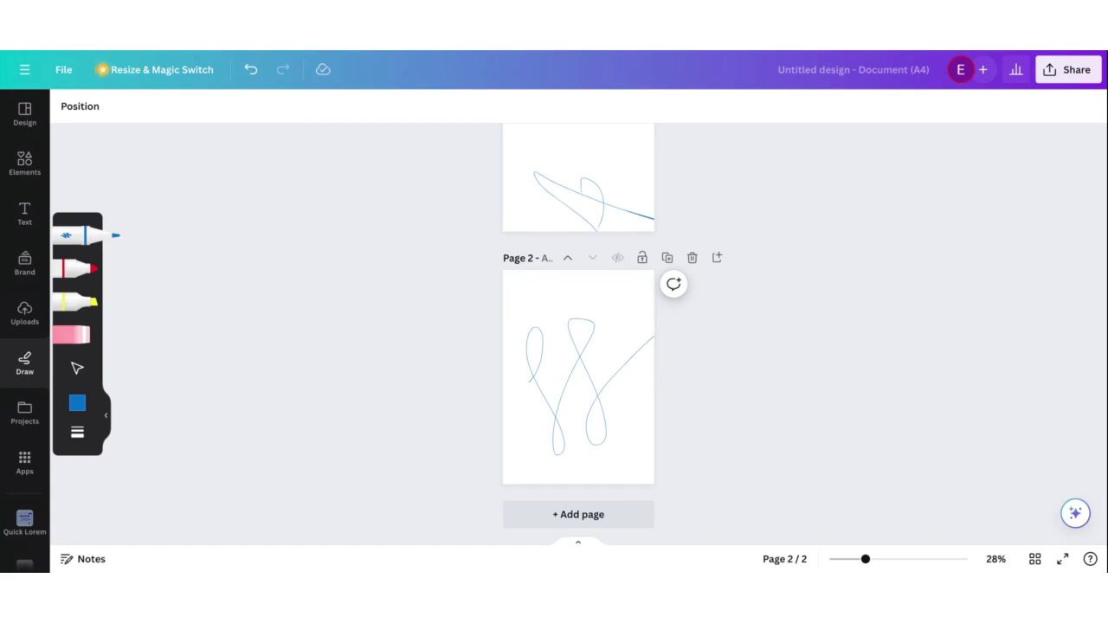
key(ctrl+z)
key(ctrl+z)
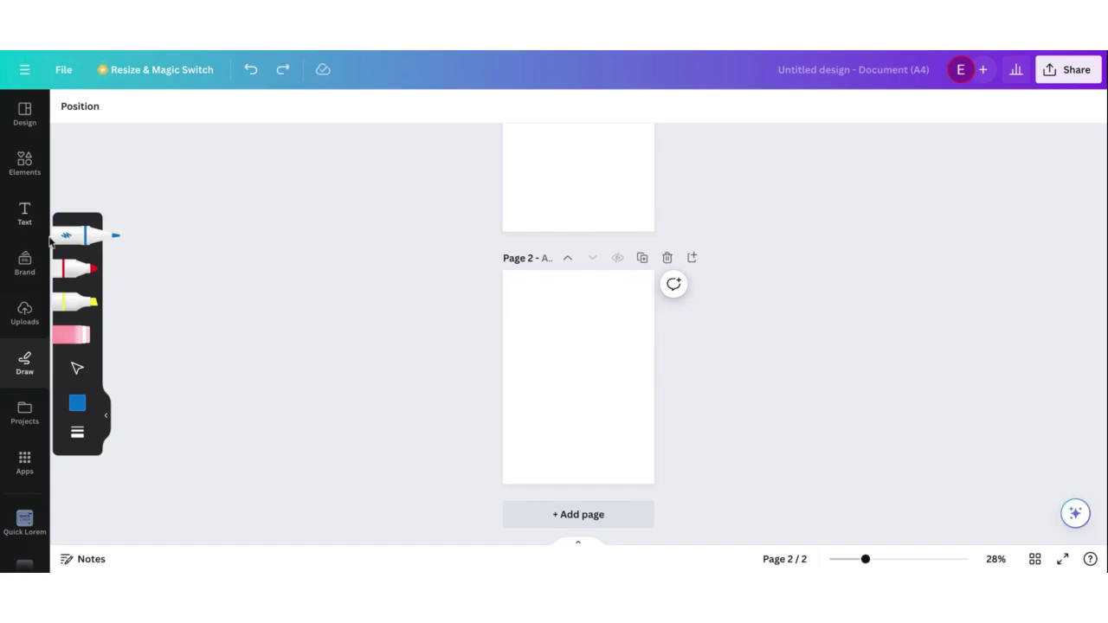
Step: Draw a short yellow highlighter line on page 2 with a blue pen loop around it, and undo both strokes
click(76, 301)
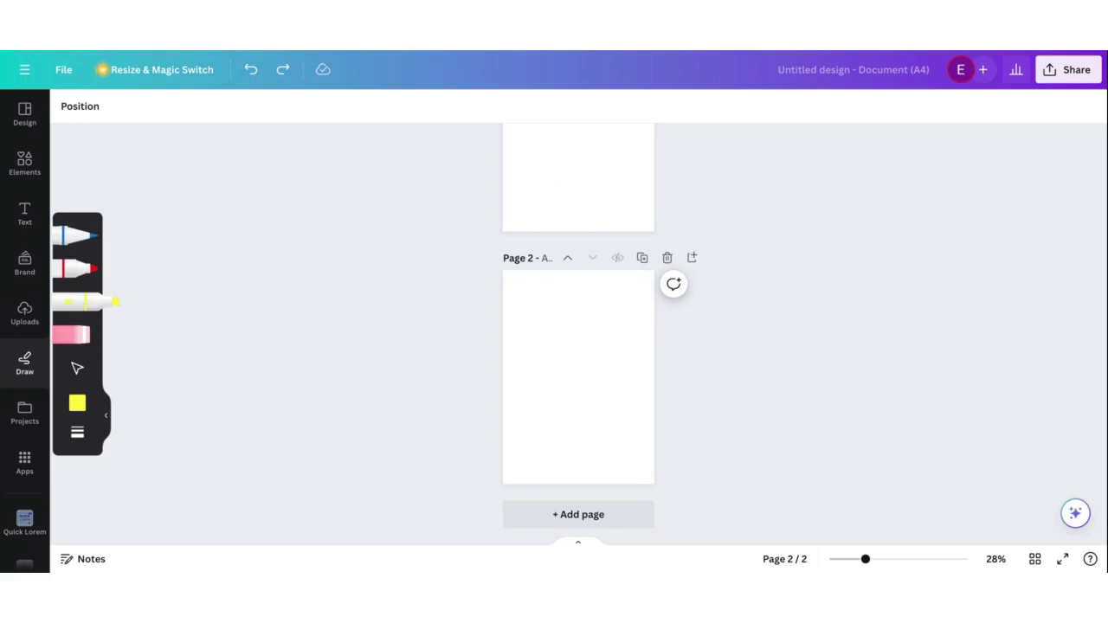
drag(557, 377, 637, 376)
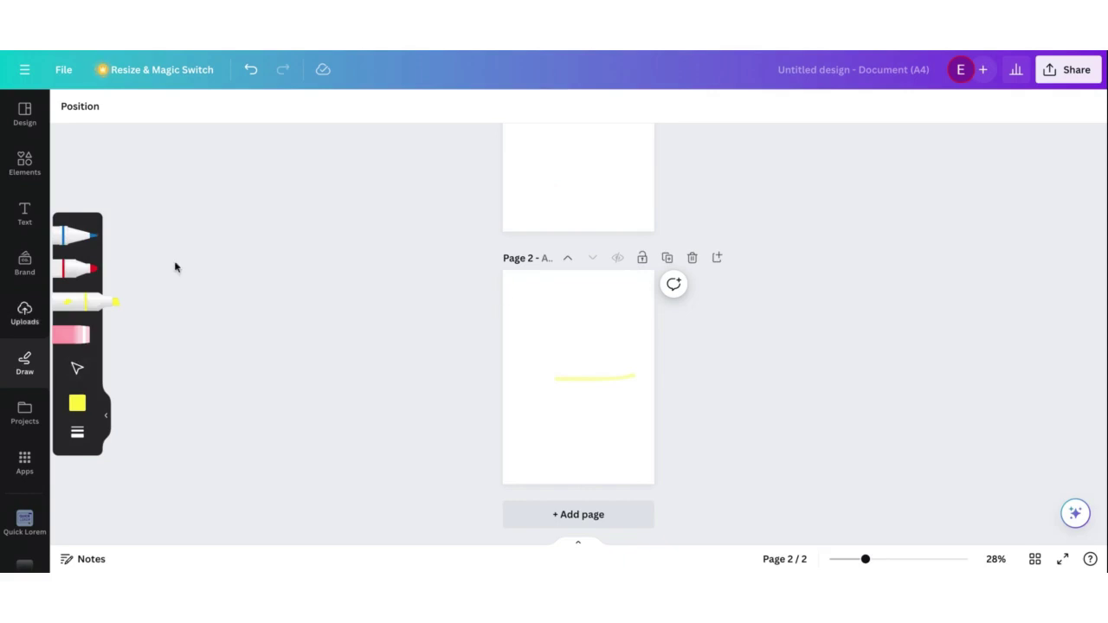
click(82, 235)
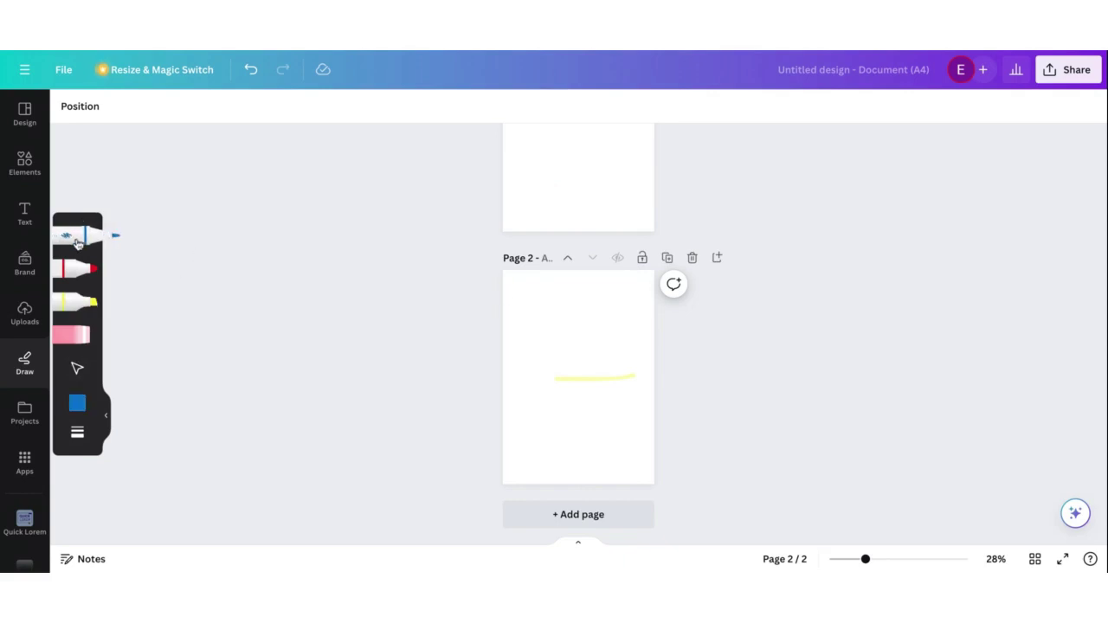
mouse_move(611, 334)
mouse_down()
mouse_move(527, 373)
mouse_move(606, 395)
mouse_move(637, 370)
mouse_move(576, 335)
mouse_up()
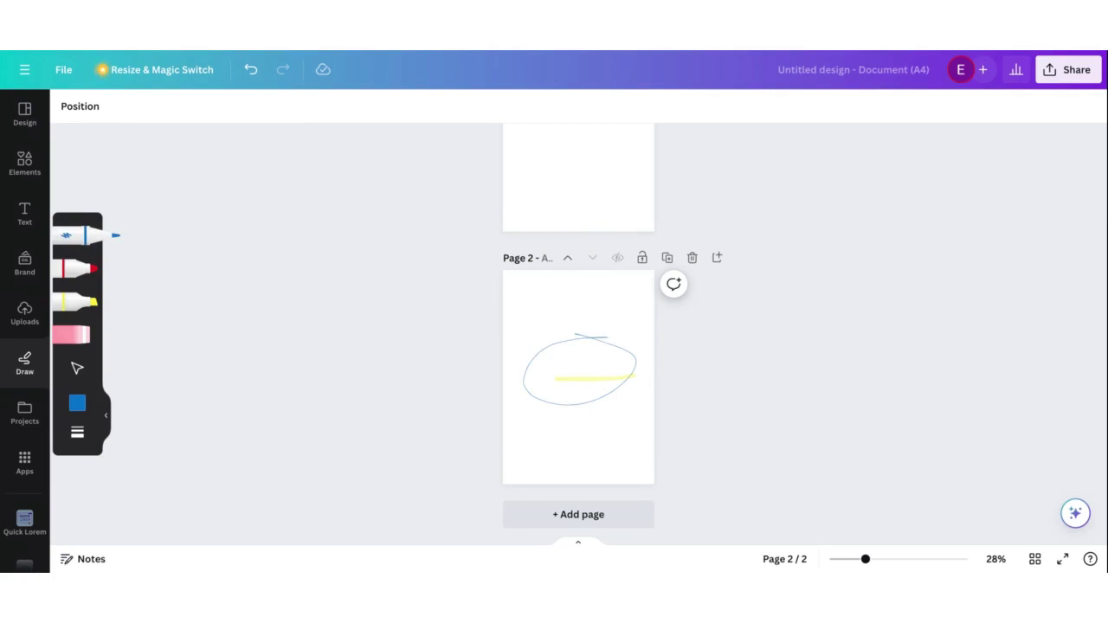
key(ctrl+z)
key(ctrl+z)
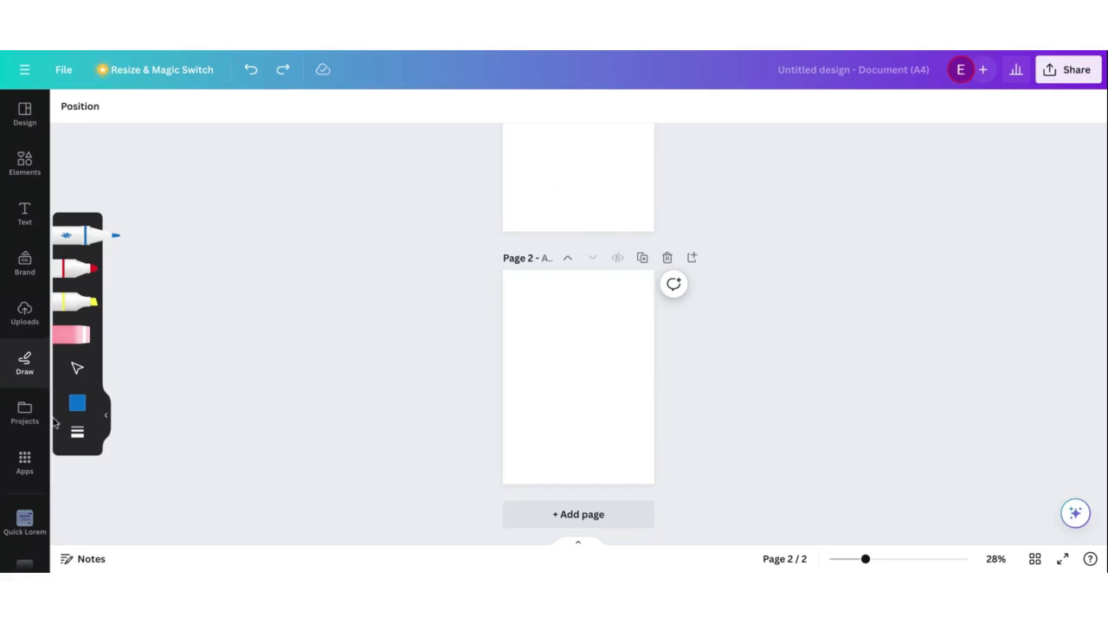
Step: Look through the saved projects and the app library, covering the featured, trending and AI-powered apps and the ones already in use
click(25, 410)
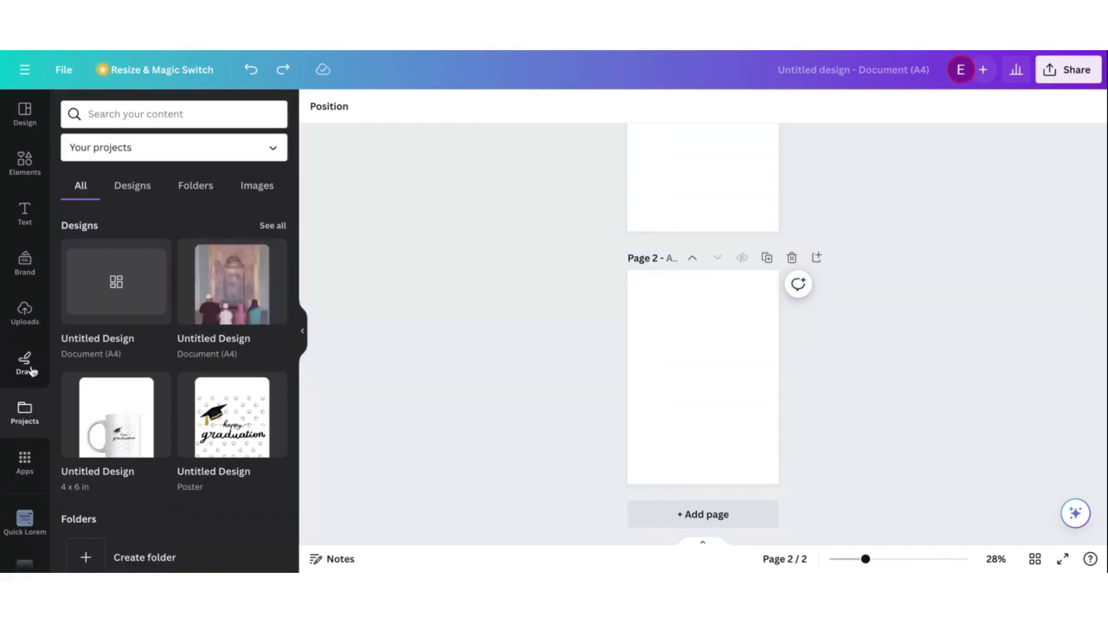
click(26, 365)
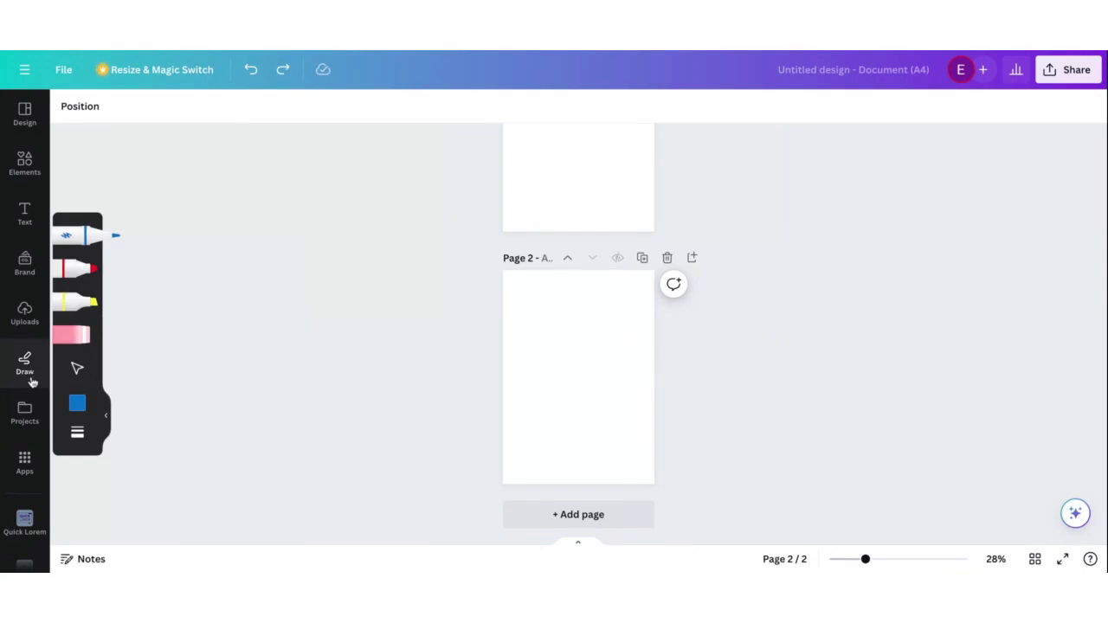
click(34, 465)
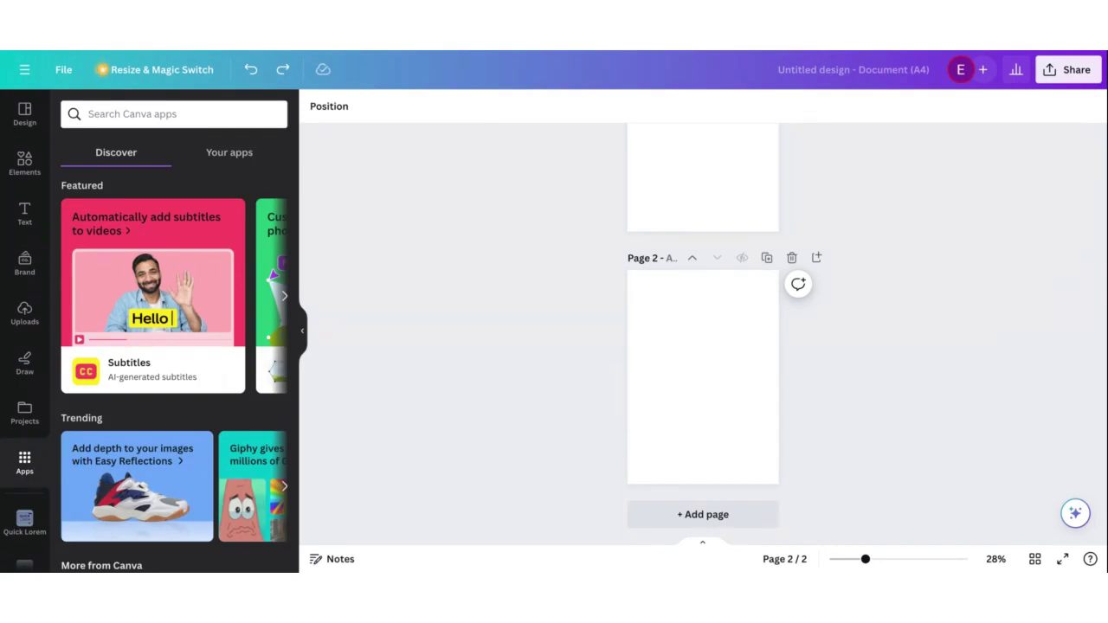
scroll(157, 305, down, 5)
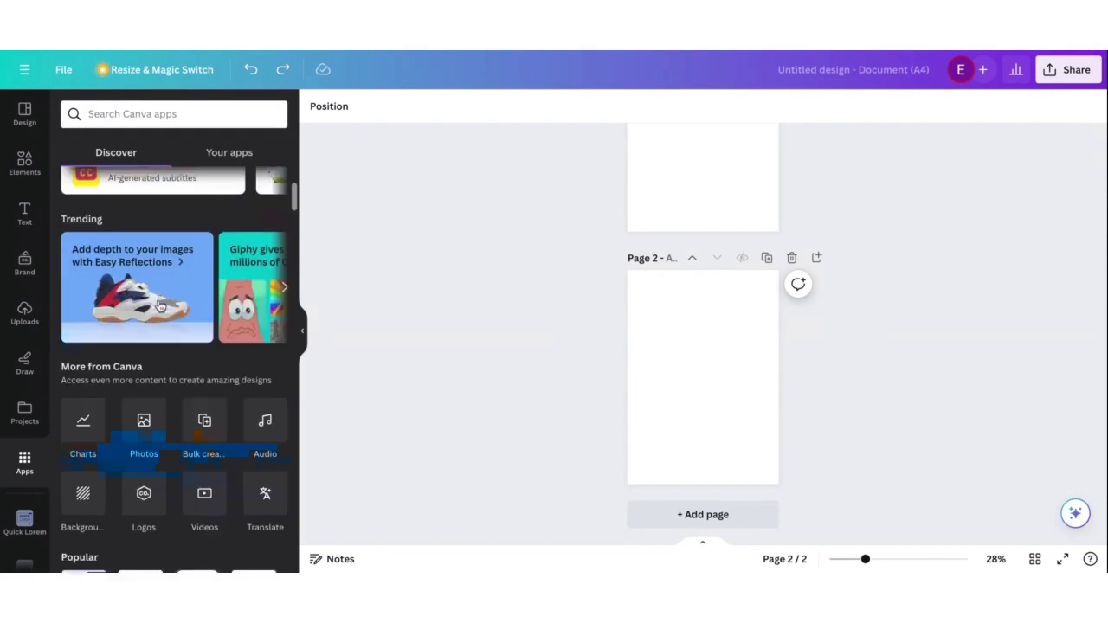
scroll(160, 306, up, 1)
scroll(161, 306, down, 5)
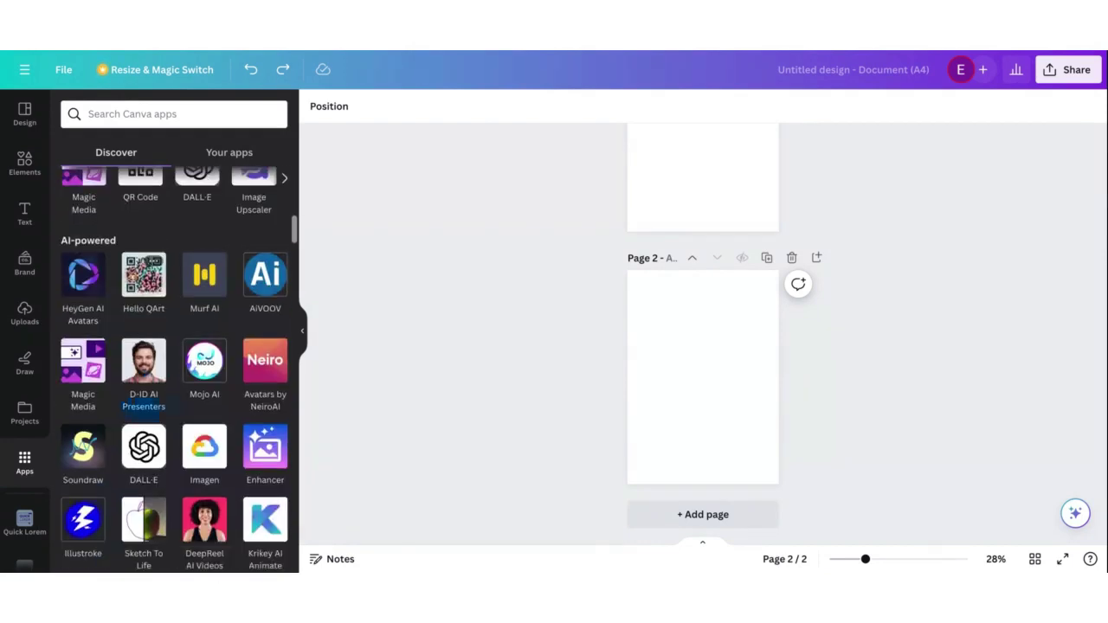
scroll(161, 305, up, 8)
click(230, 155)
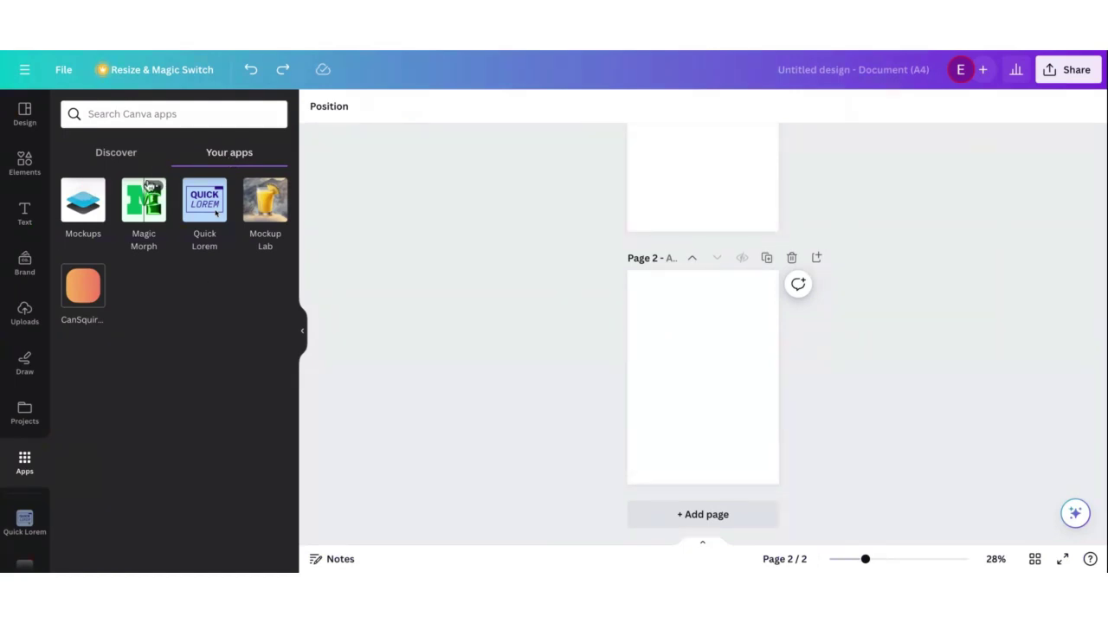
click(124, 159)
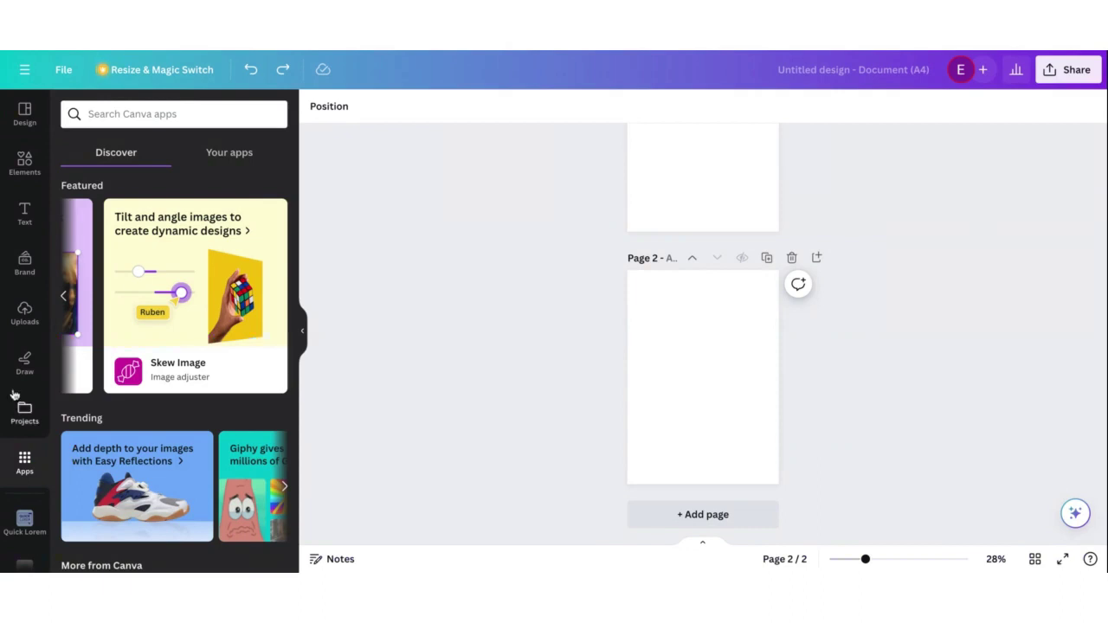
scroll(13, 395, down, 2)
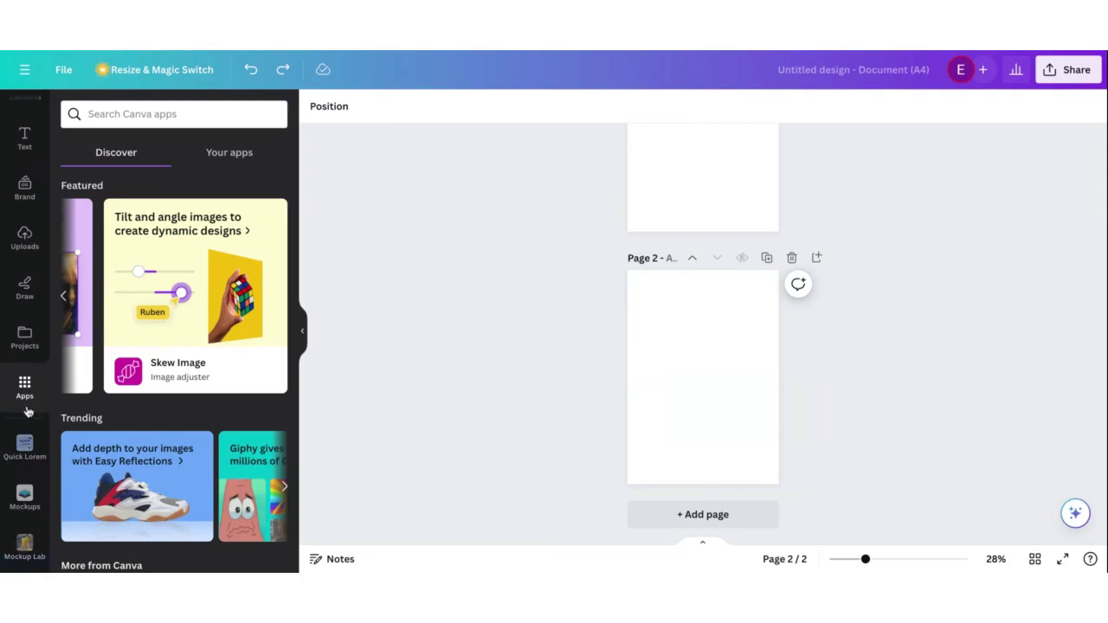
scroll(25, 186, up, 2)
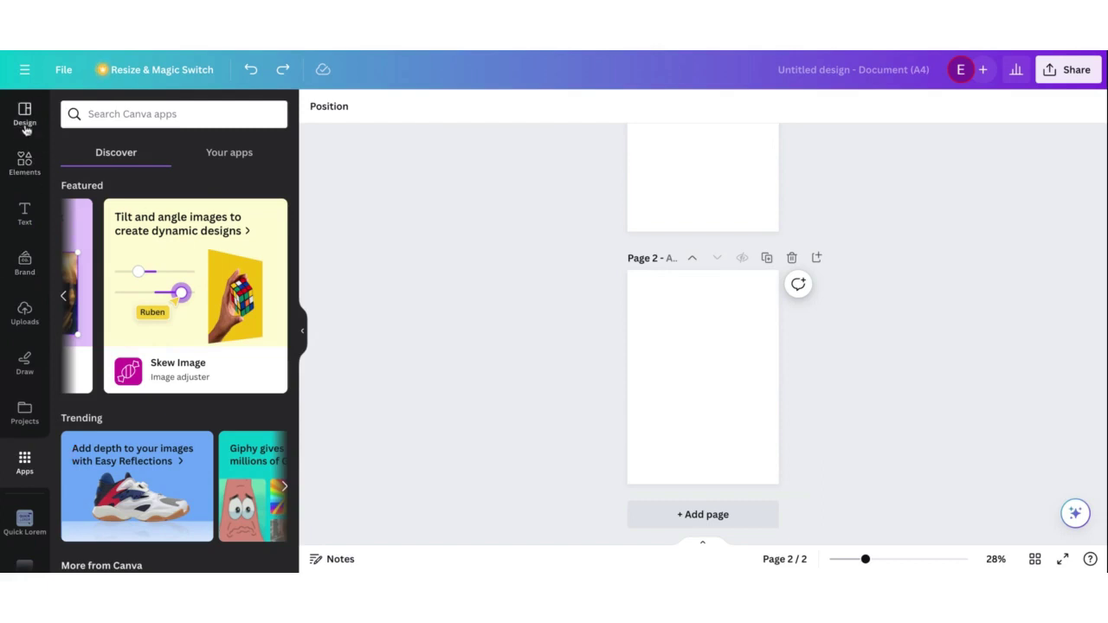
Step: Check the document's file options and return to the design templates
click(65, 78)
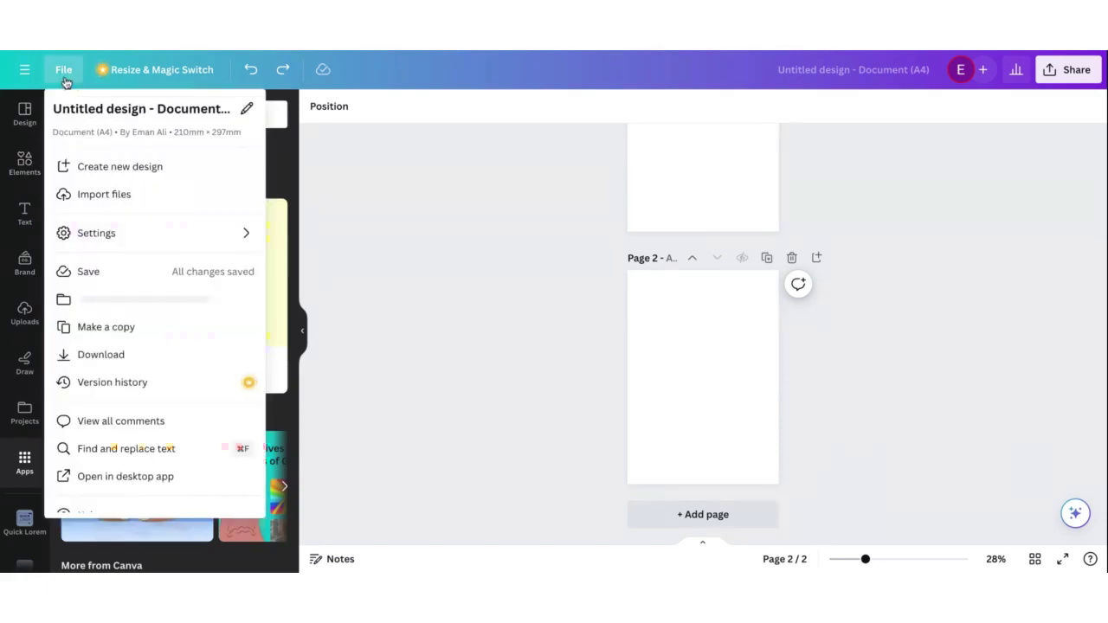
click(64, 73)
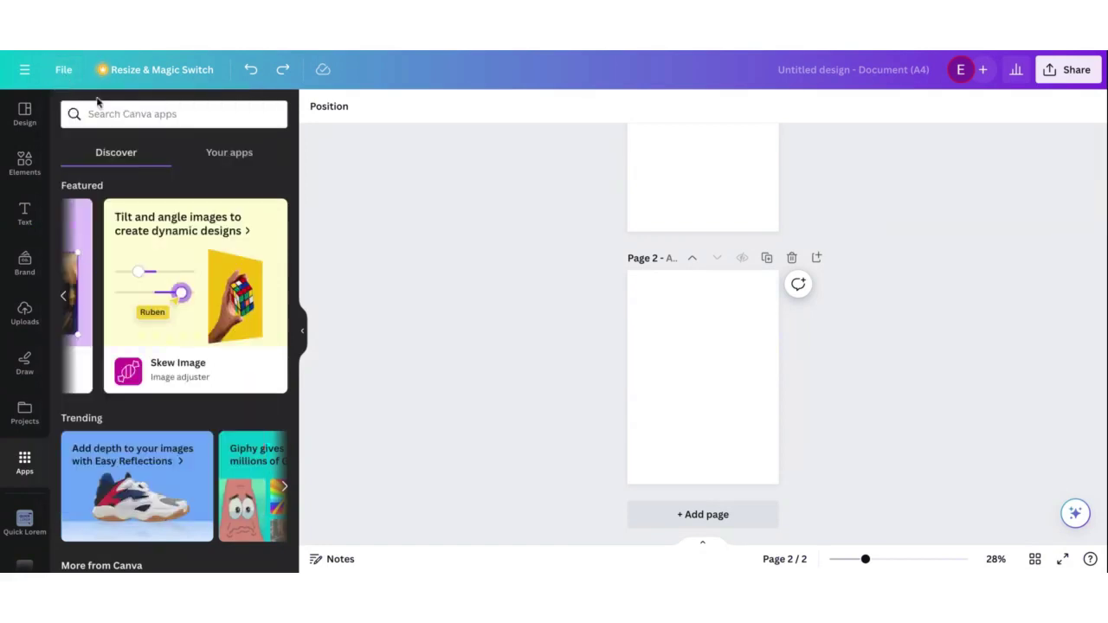
click(25, 114)
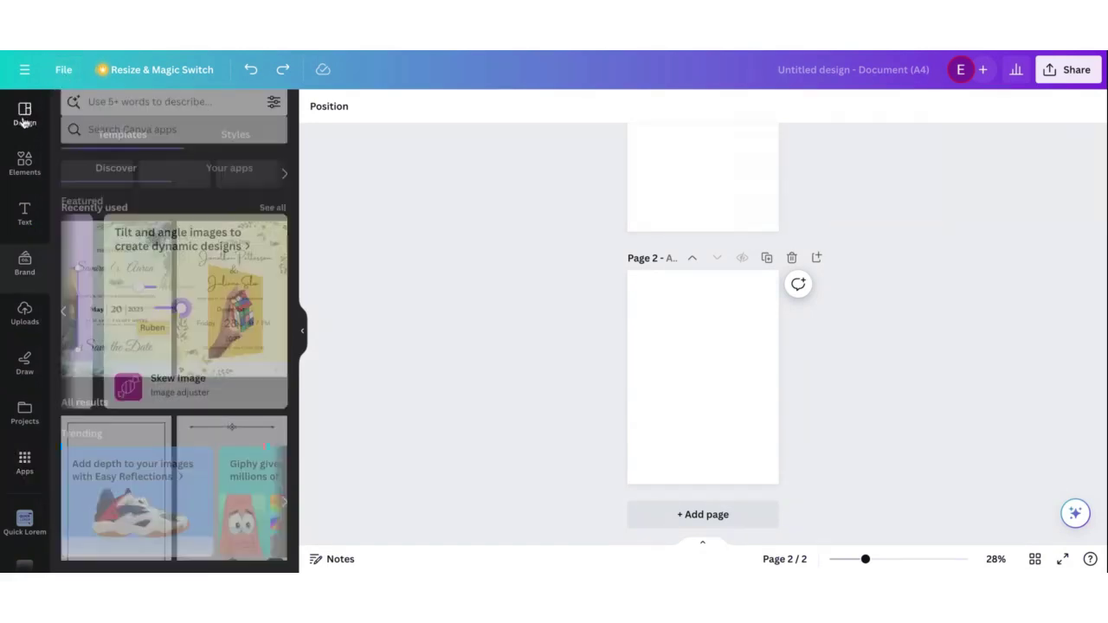